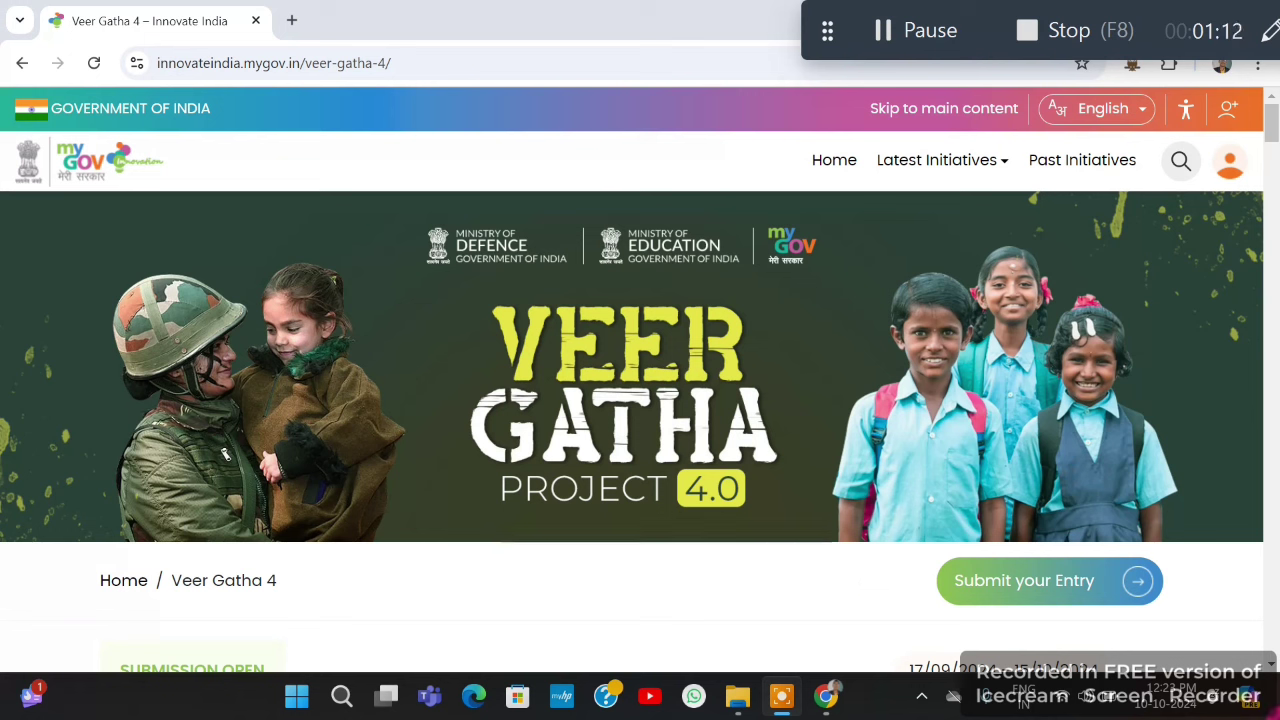
# In a new tab, rerun the earlier Google search for 'veergatha 4.0' from history
pyautogui.click(289, 22)
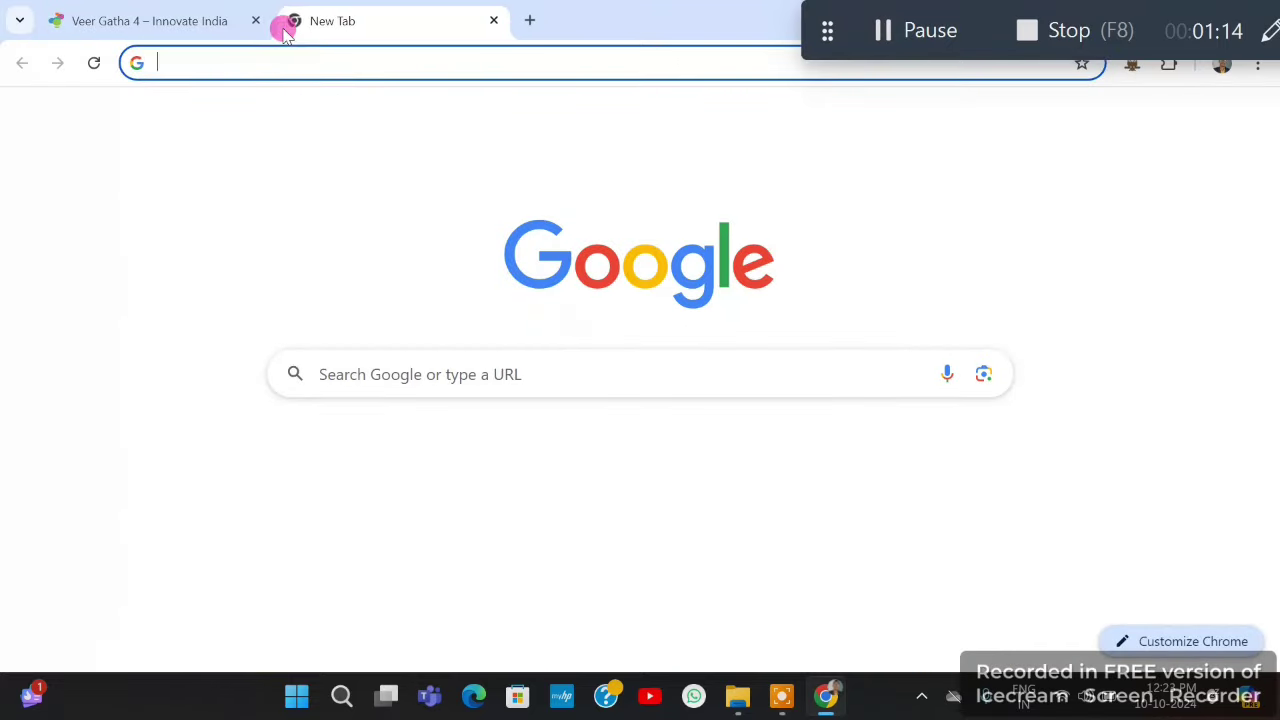
pyautogui.click(280, 66)
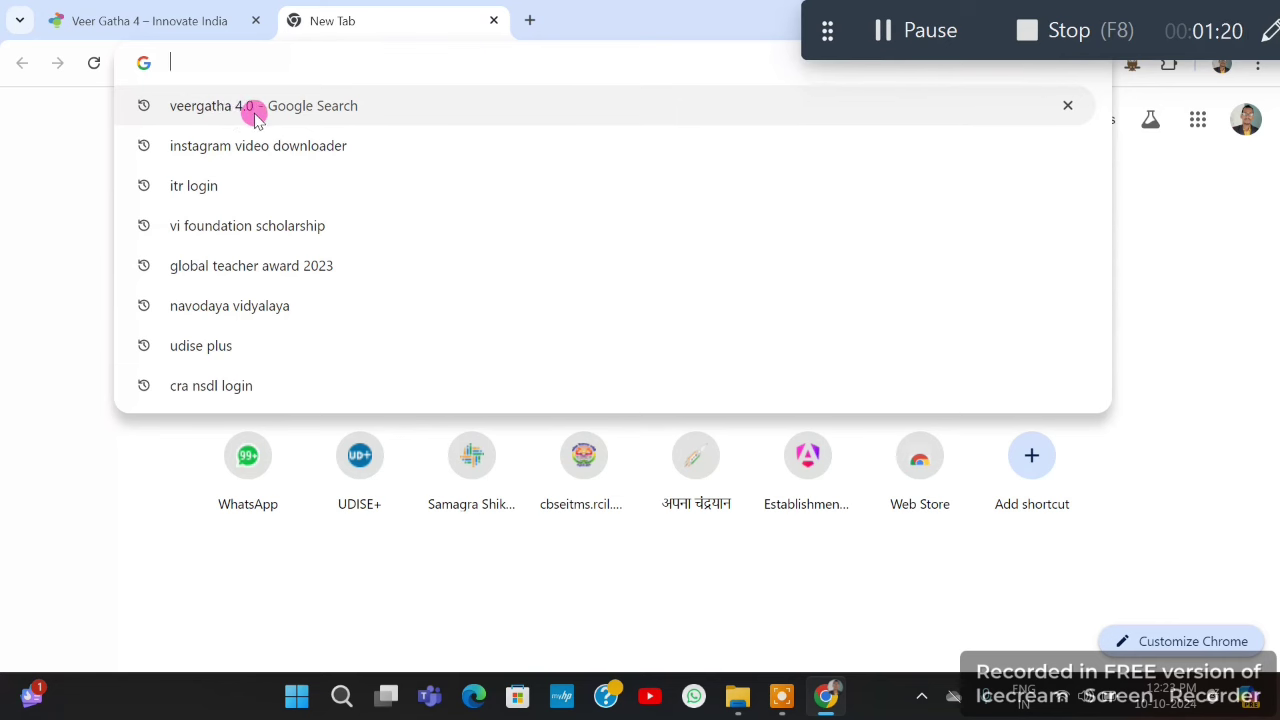
pyautogui.click(250, 112)
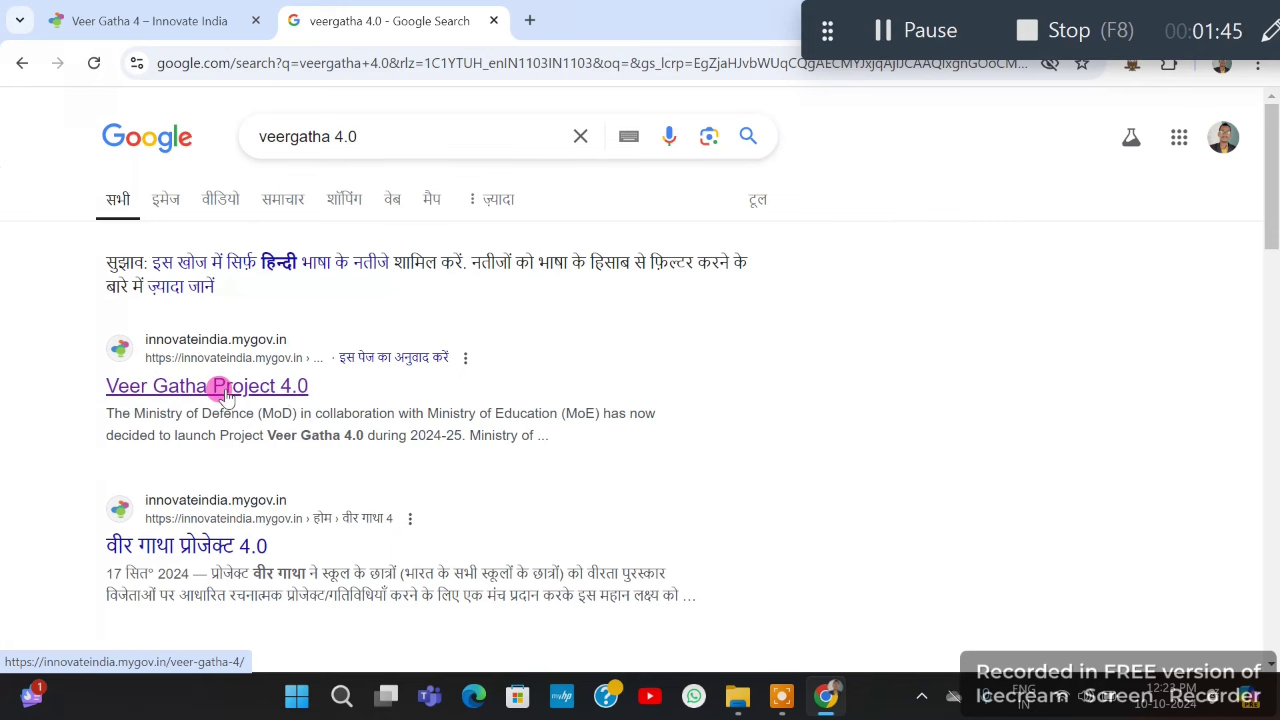
# Open the Veer Gatha Project 4.0 result and scroll to its 17/09/2024 – 15/10/2024 submission dates
pyautogui.click(226, 390)
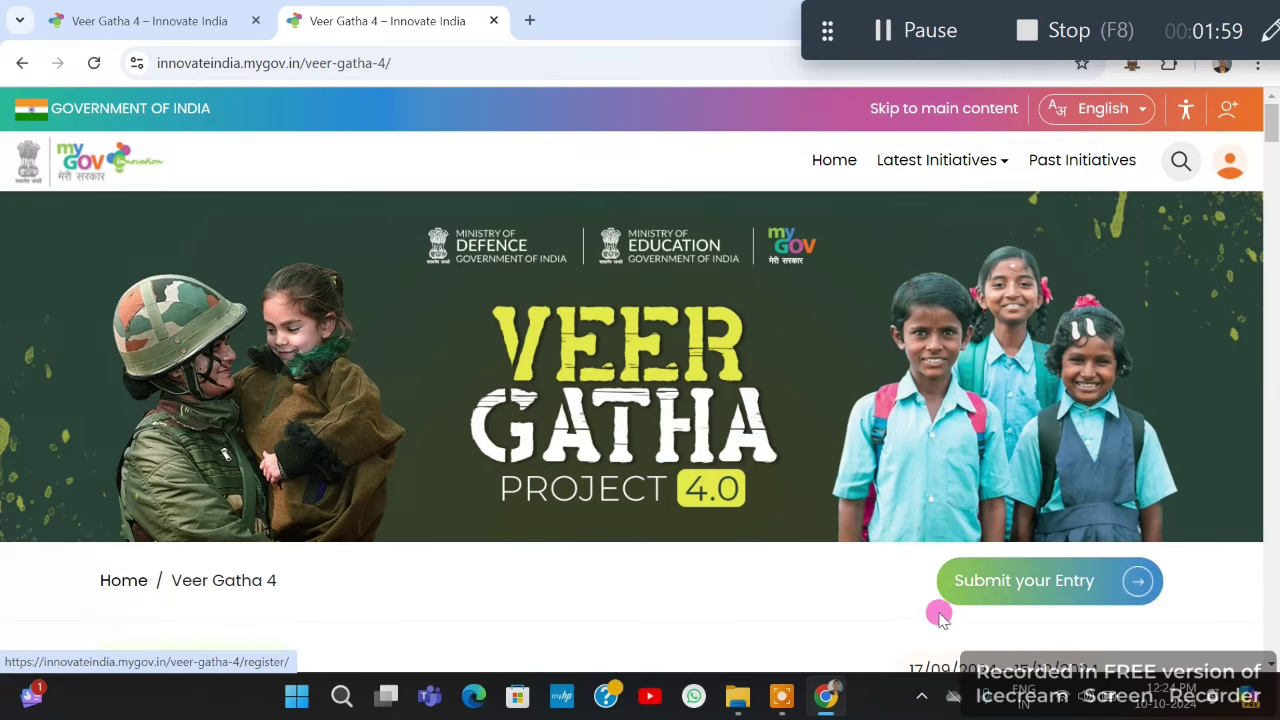
pyautogui.scroll(-2, 930, 614)
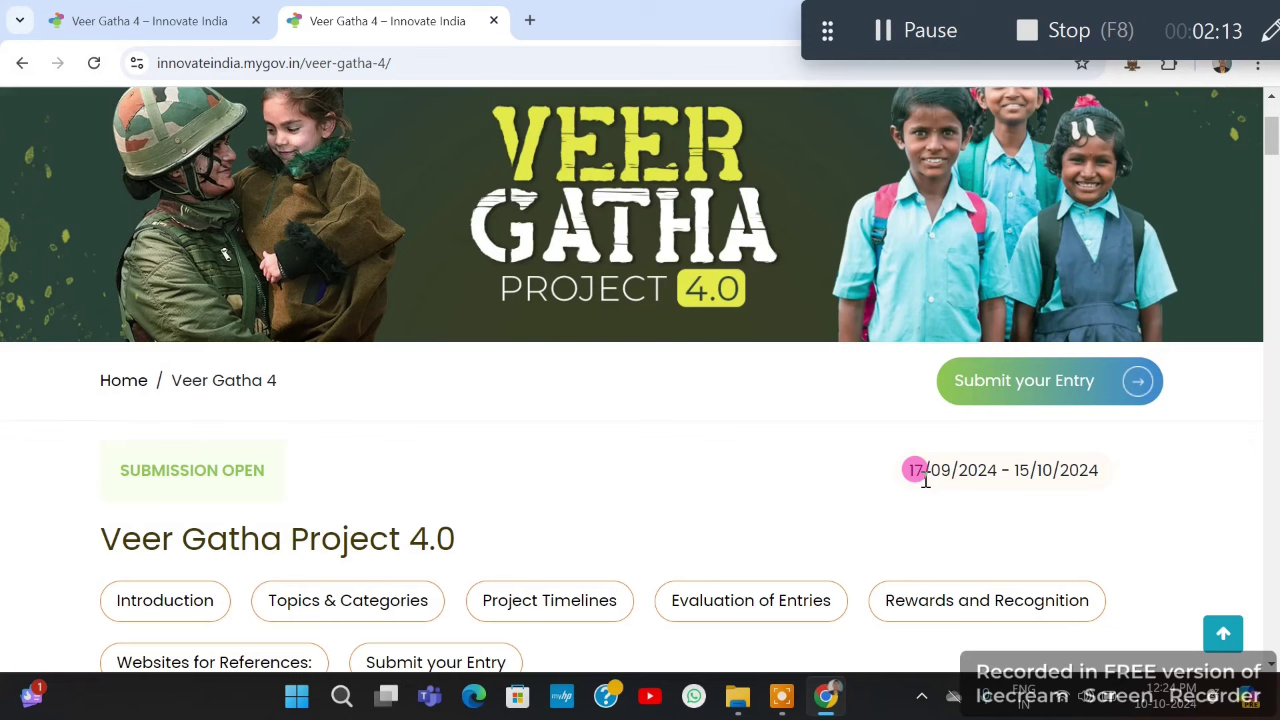
pyautogui.click(1020, 396)
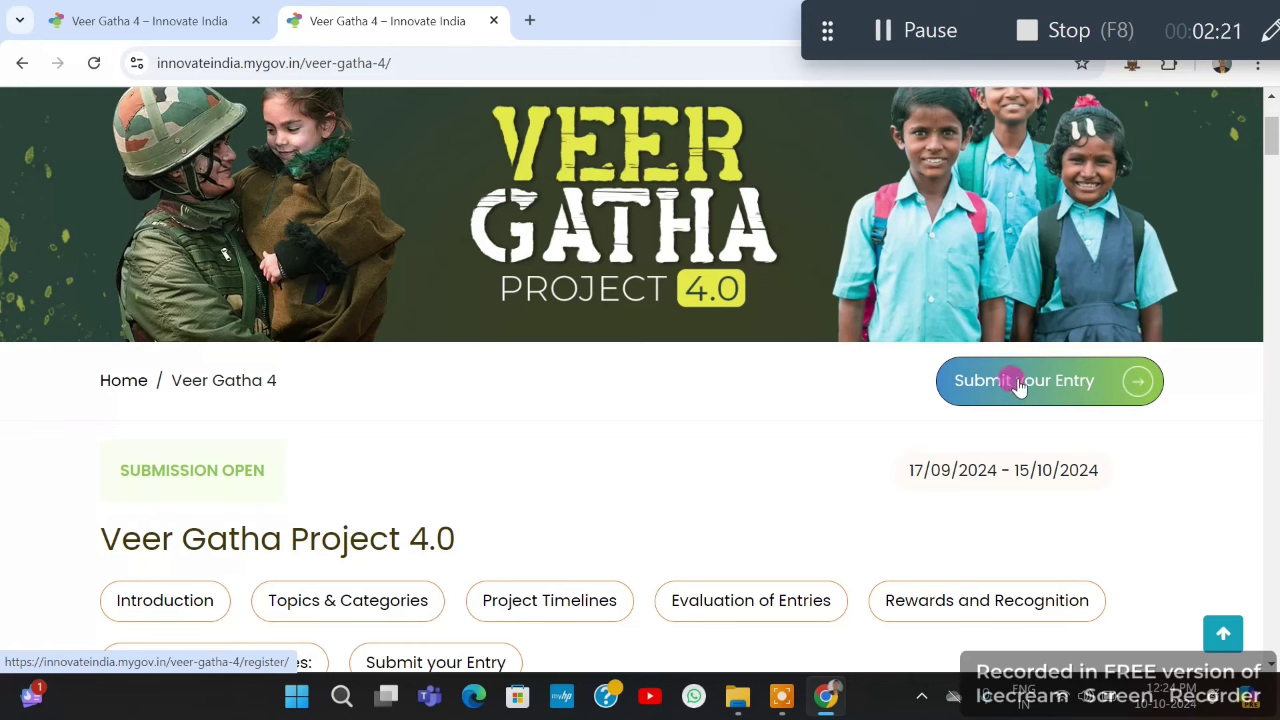
# Go to the MyGov login page and review its OTP, password and Parichay options
pyautogui.click(1022, 380)
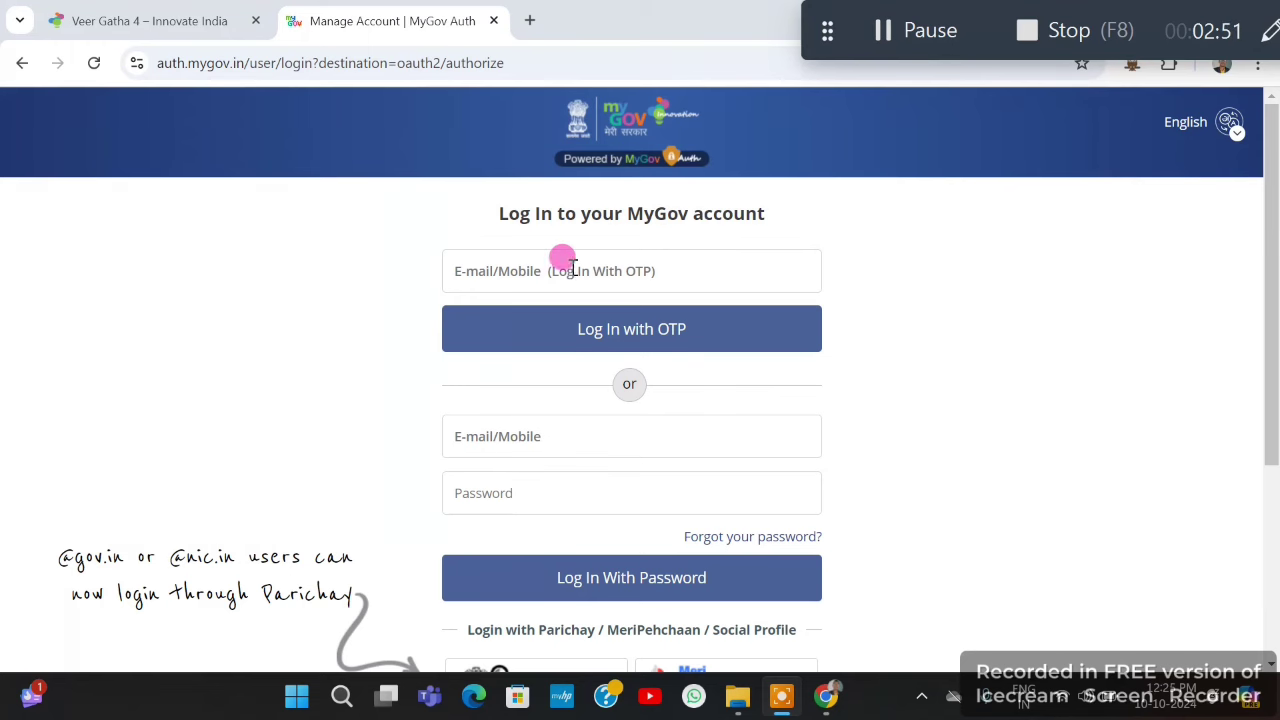
pyautogui.scroll(-1, 573, 598)
pyautogui.scroll(1, 562, 440)
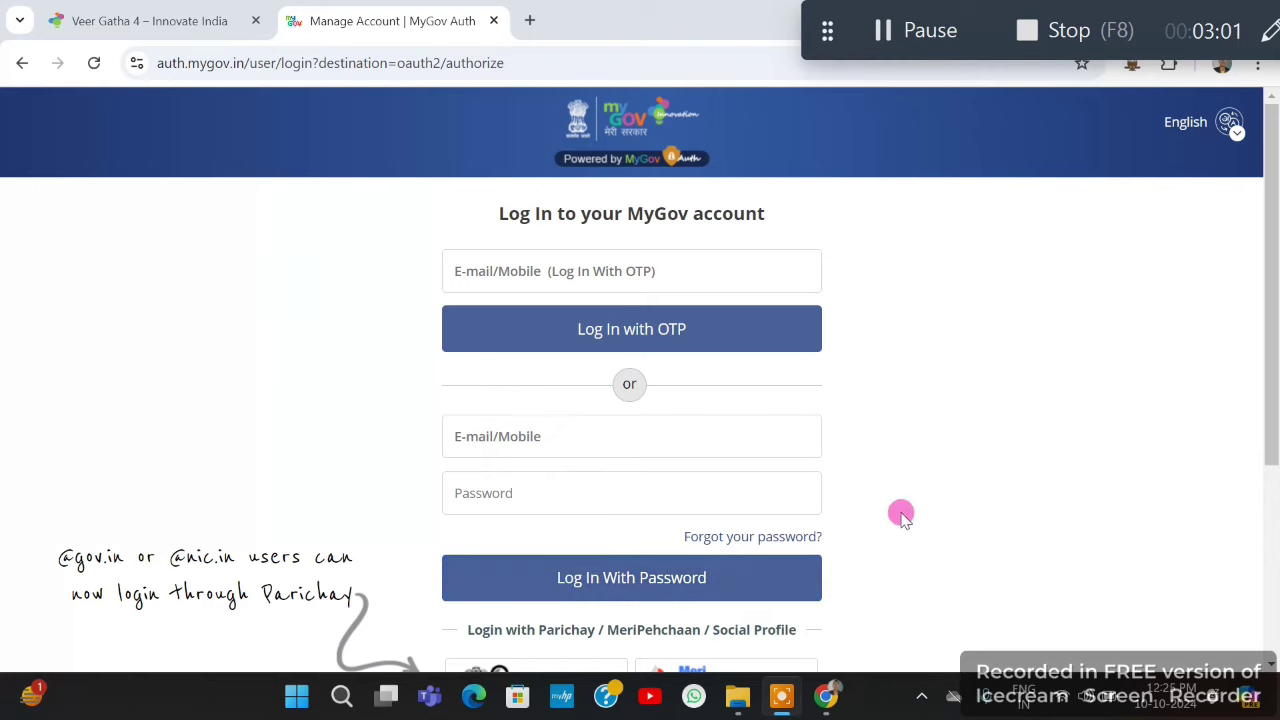
pyautogui.scroll(-3, 920, 500)
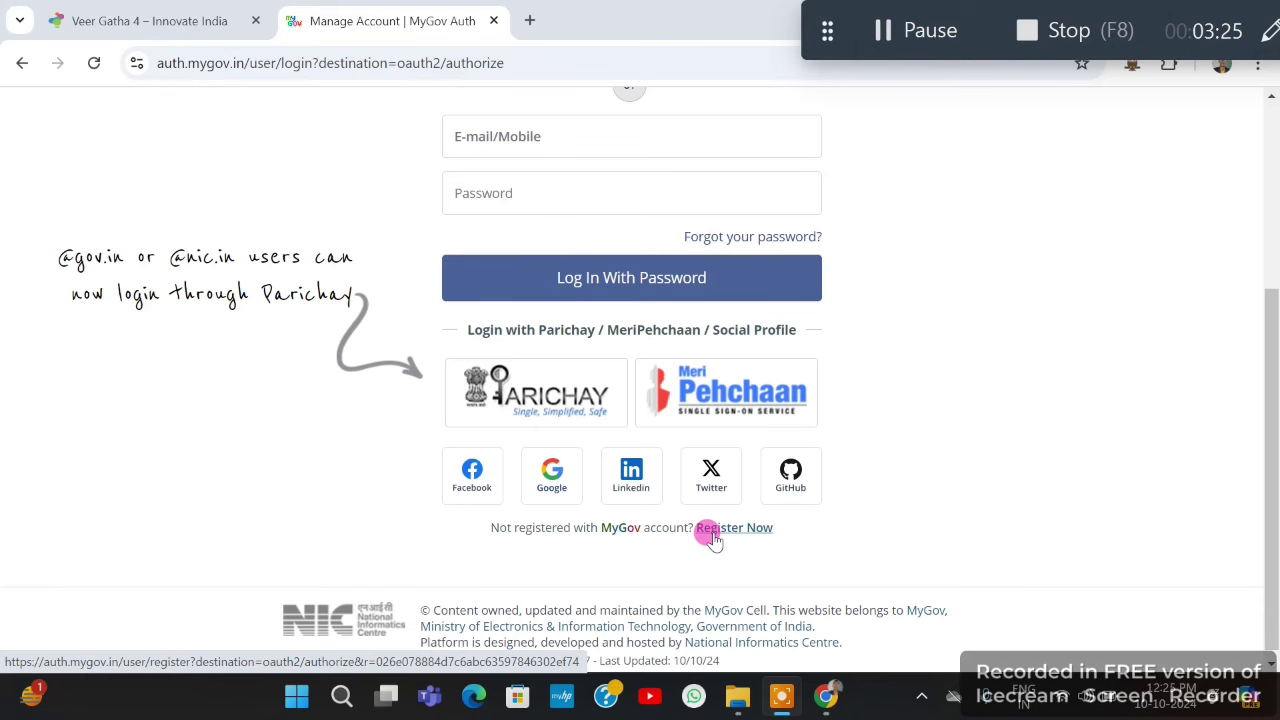
pyautogui.scroll(3, 720, 410)
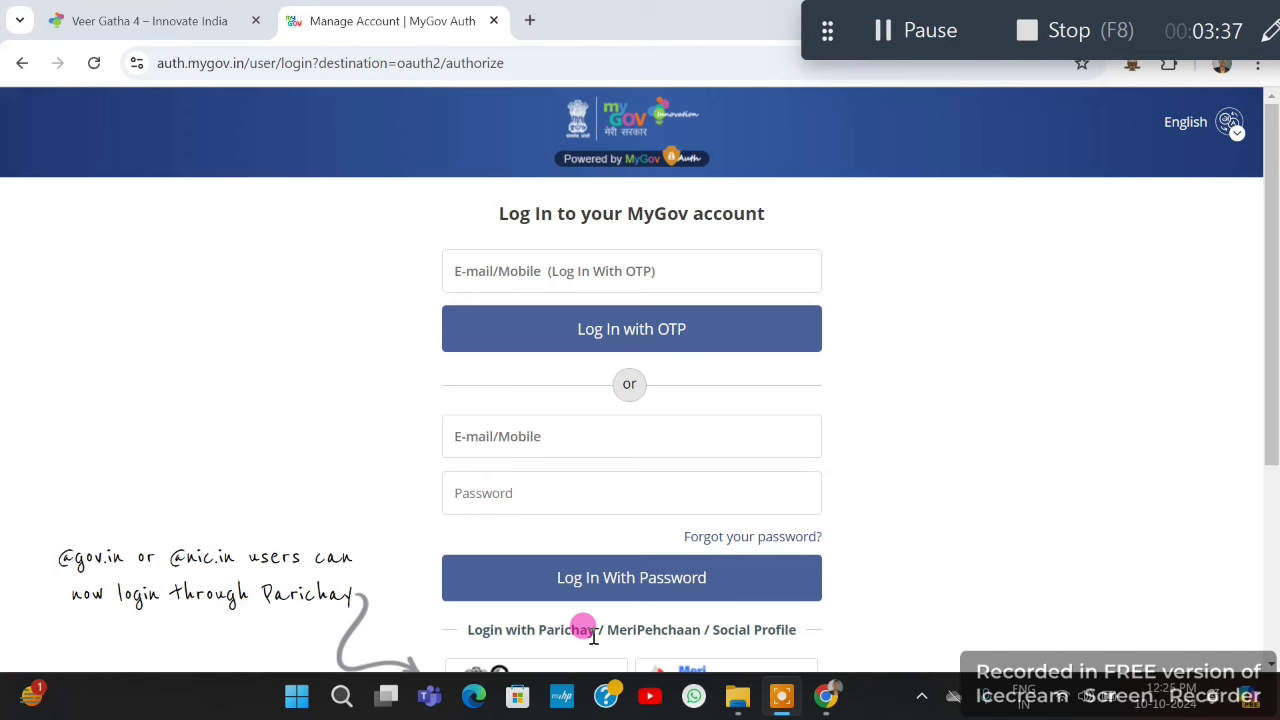
# Request an OTP for the registered mobile number and enter the received one-time code
pyautogui.click(492, 271)
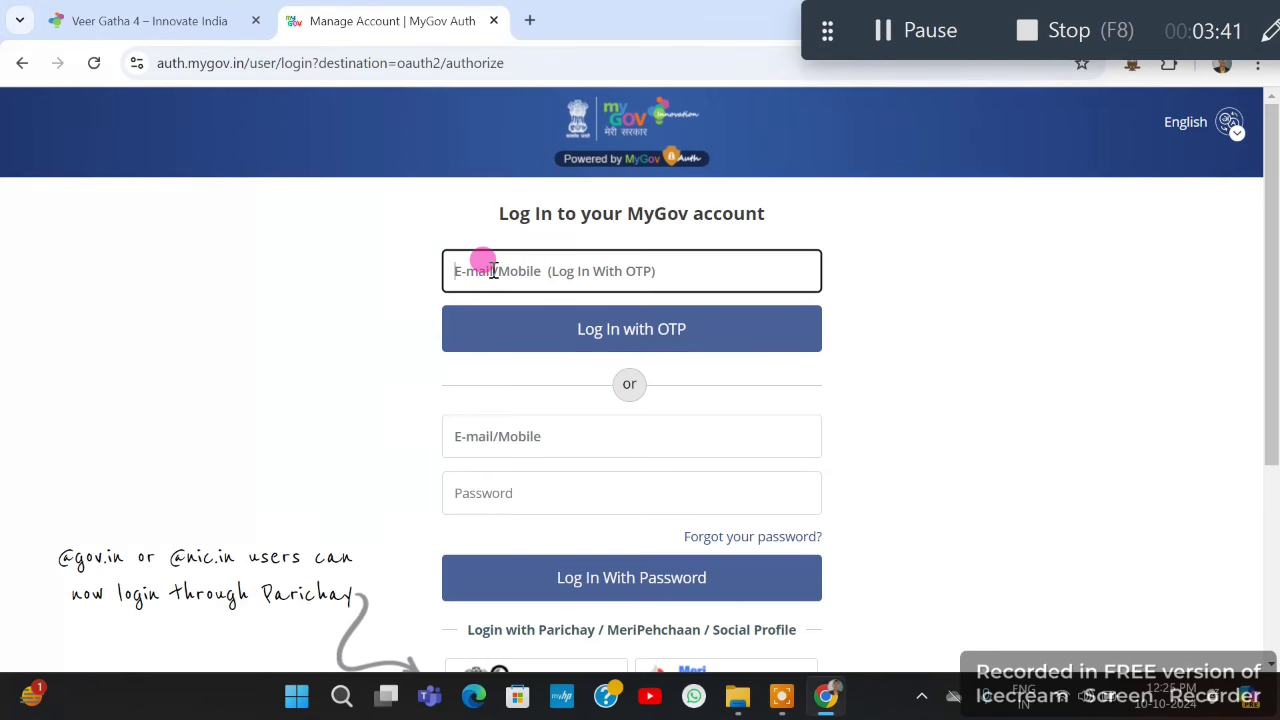
pyautogui.click(893, 36)
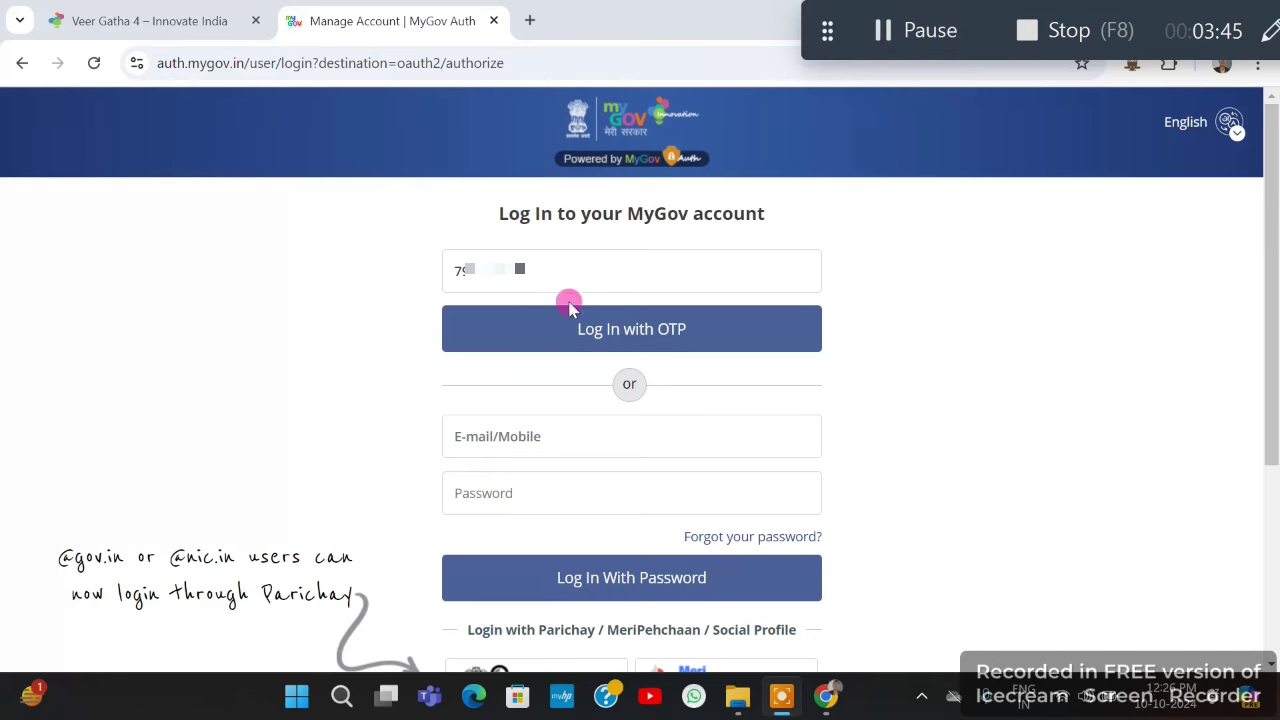
pyautogui.click(578, 334)
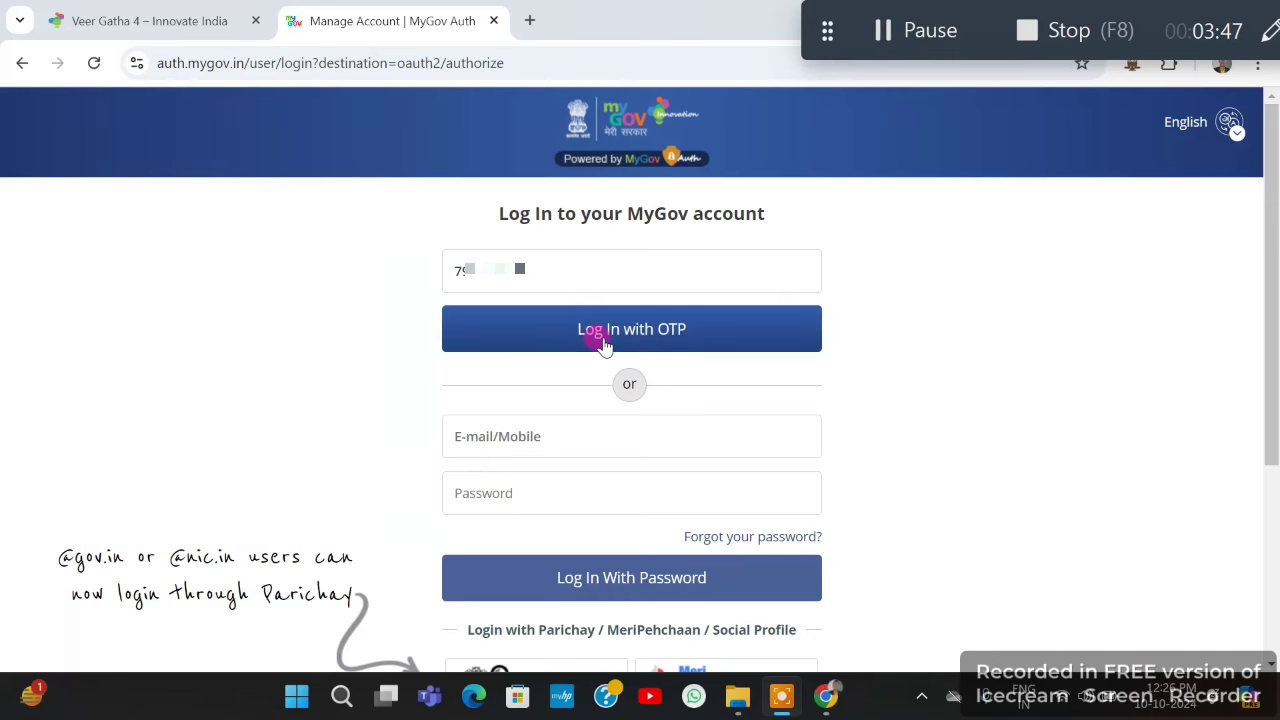
pyautogui.click(641, 338)
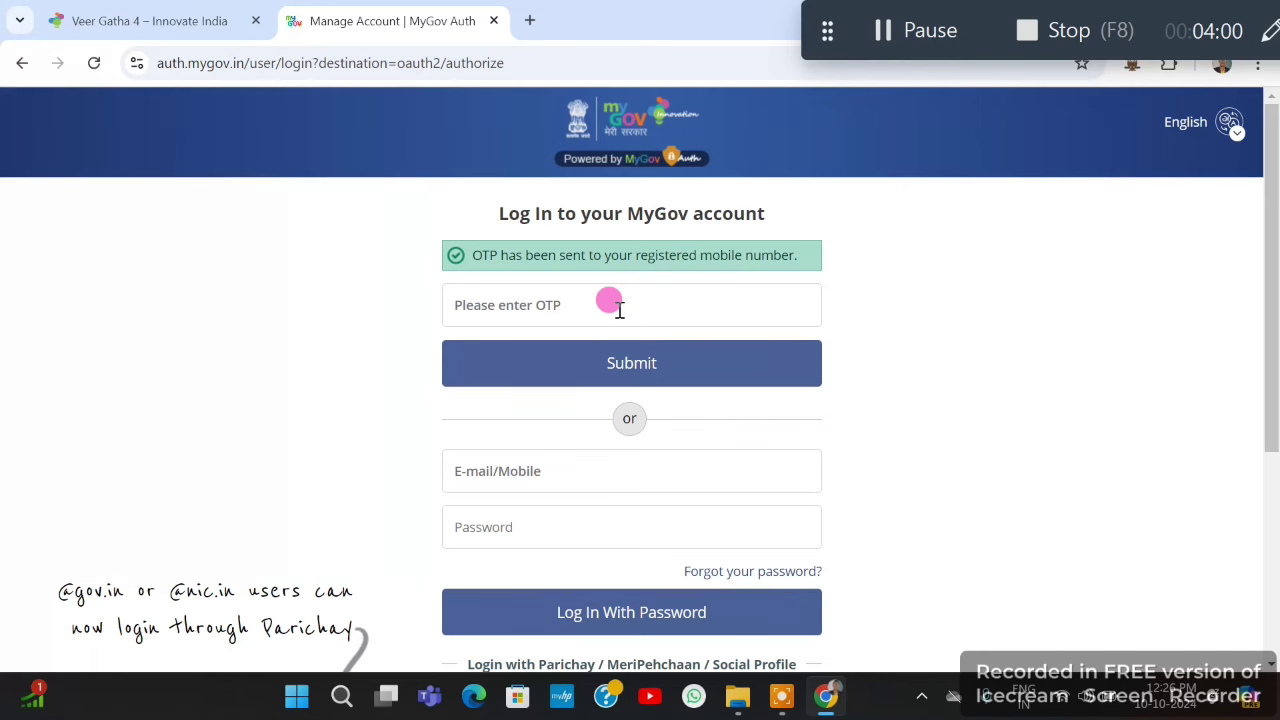
pyautogui.click(575, 308)
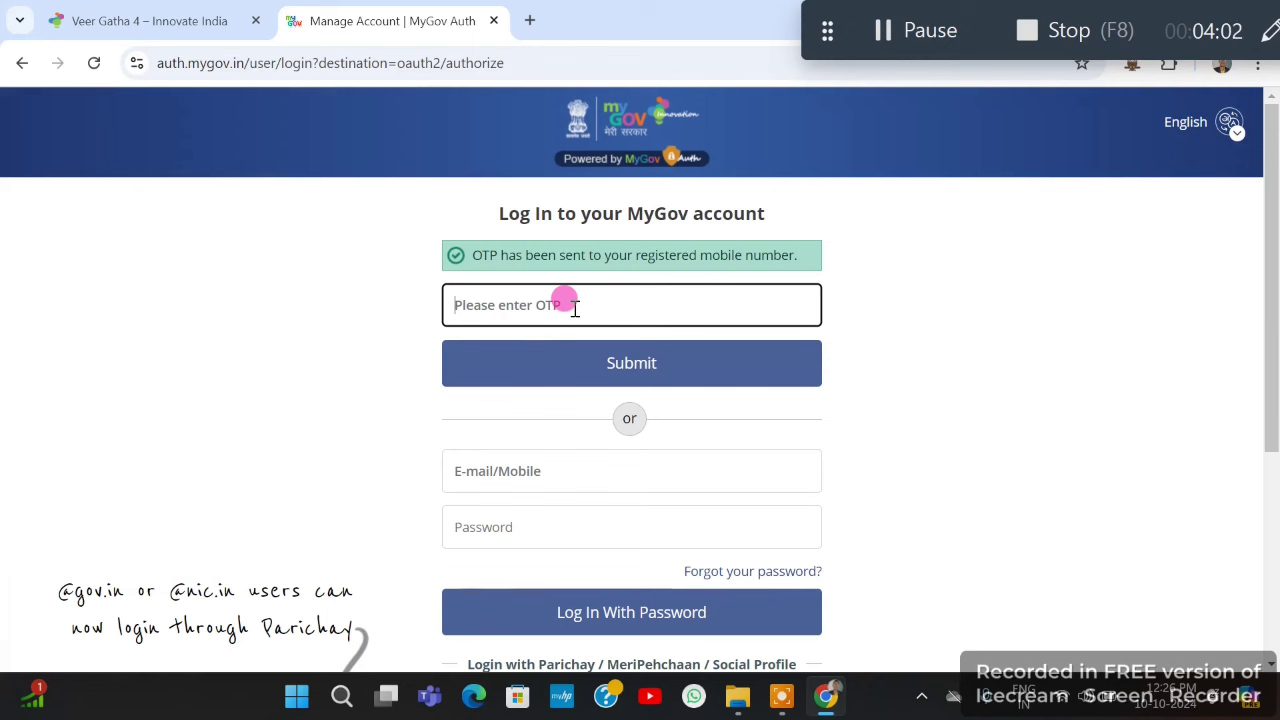
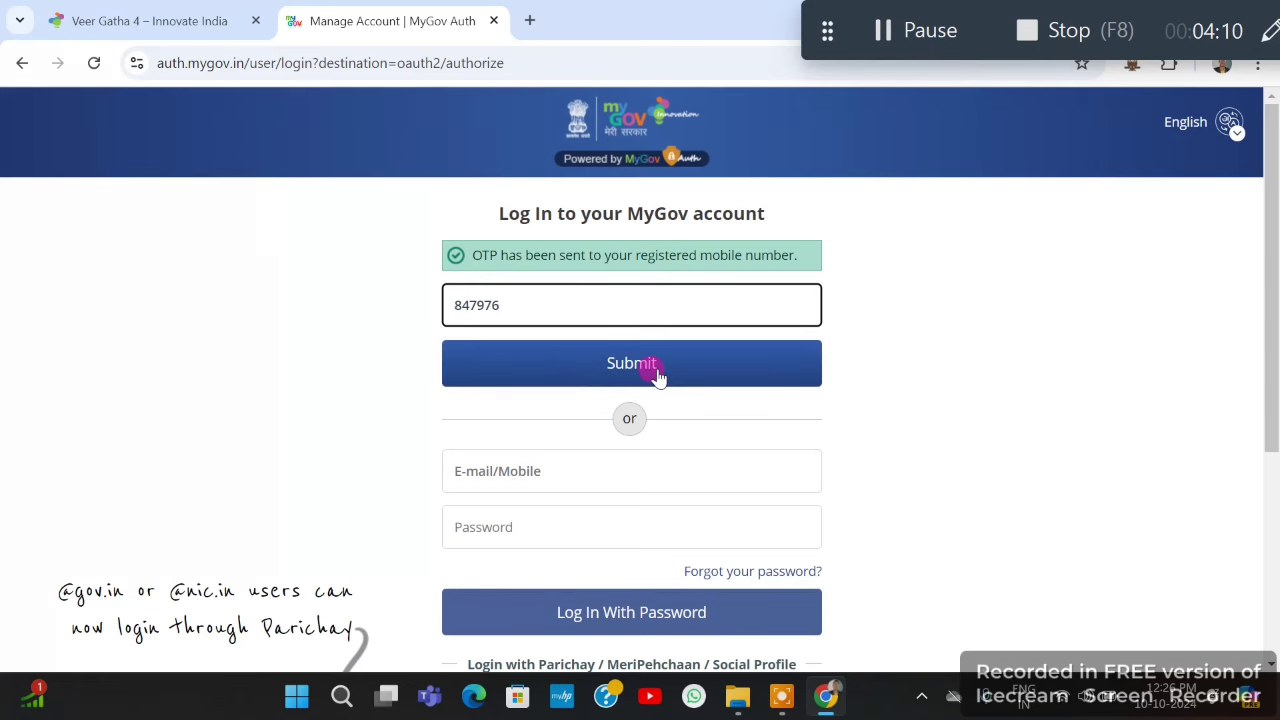
# Submit the OTP and scroll the Veer Gatha 4 form down to Class Category
pyautogui.click(659, 376)
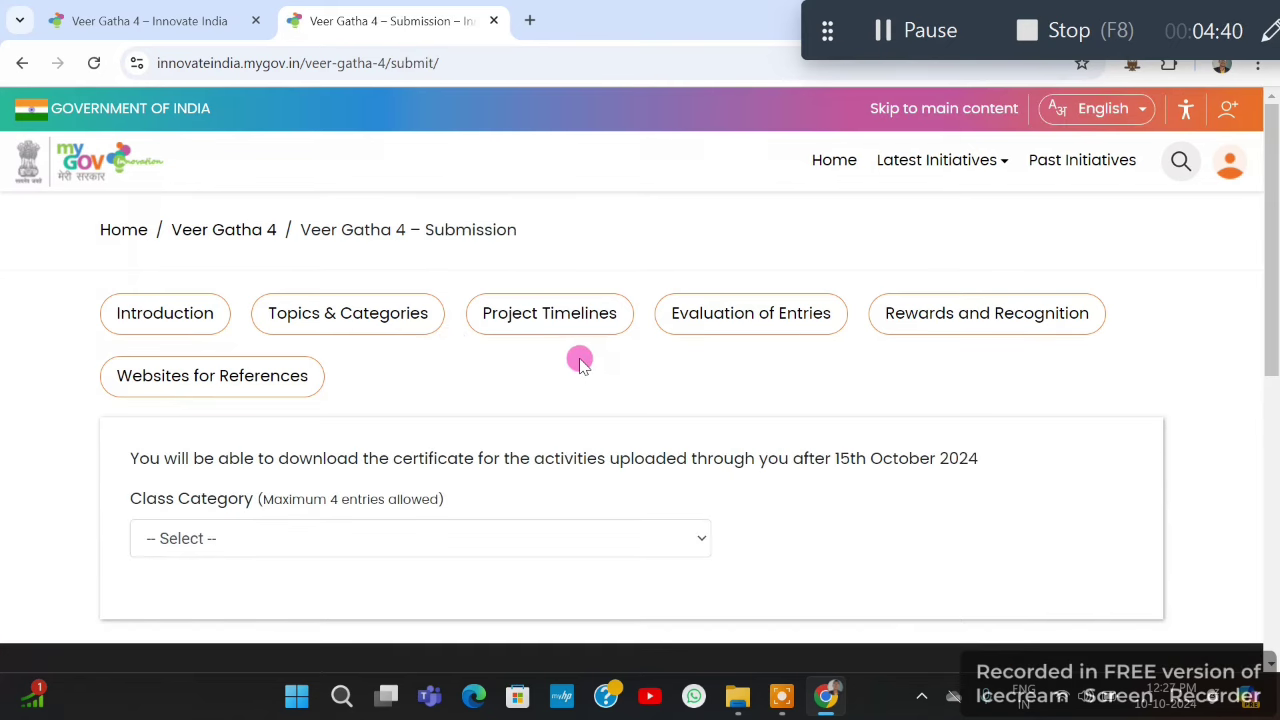
pyautogui.scroll(-2, 672, 342)
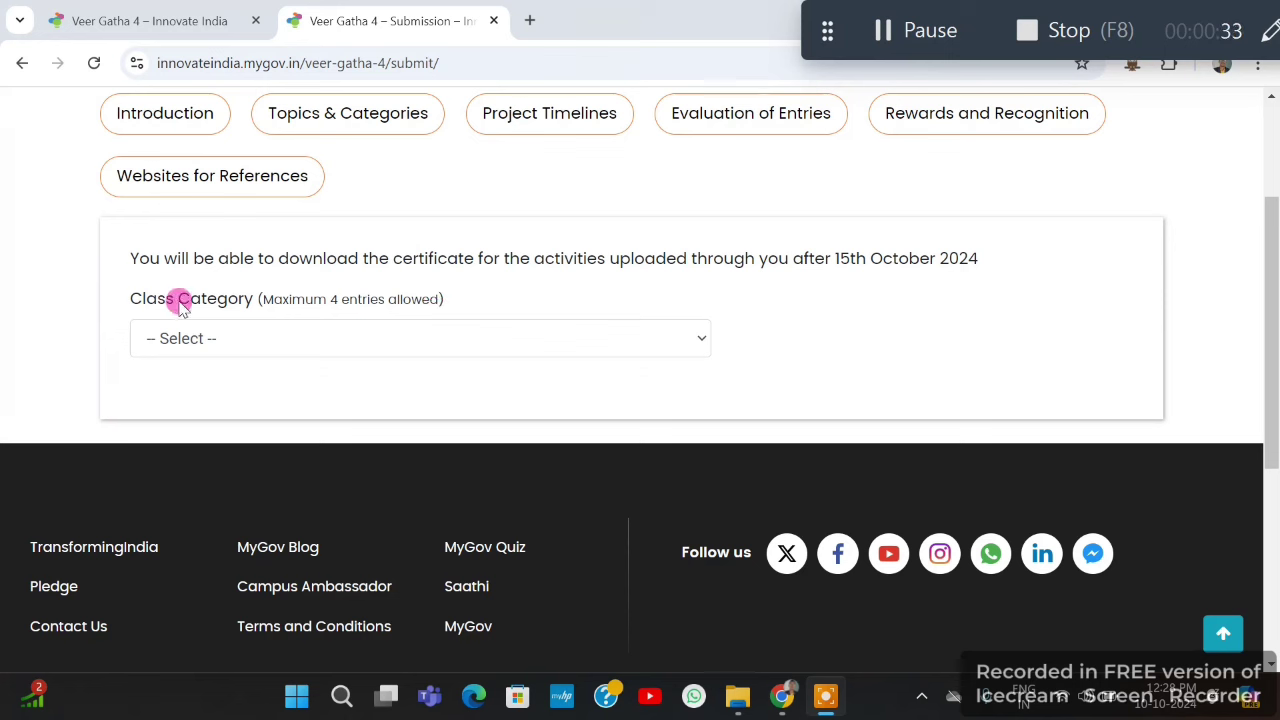
# Choose 'Classes 3rd to 5th' as Class Category and 'Poem' as Activity
pyautogui.click(233, 340)
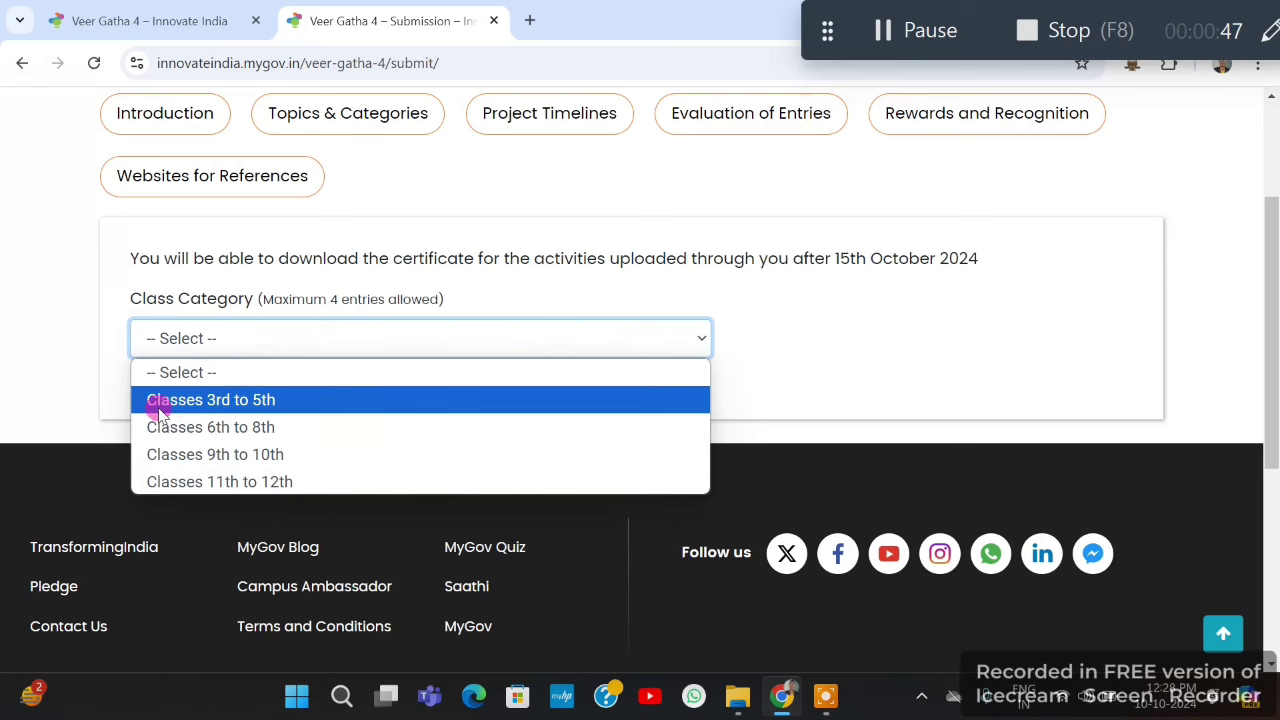
pyautogui.click(229, 401)
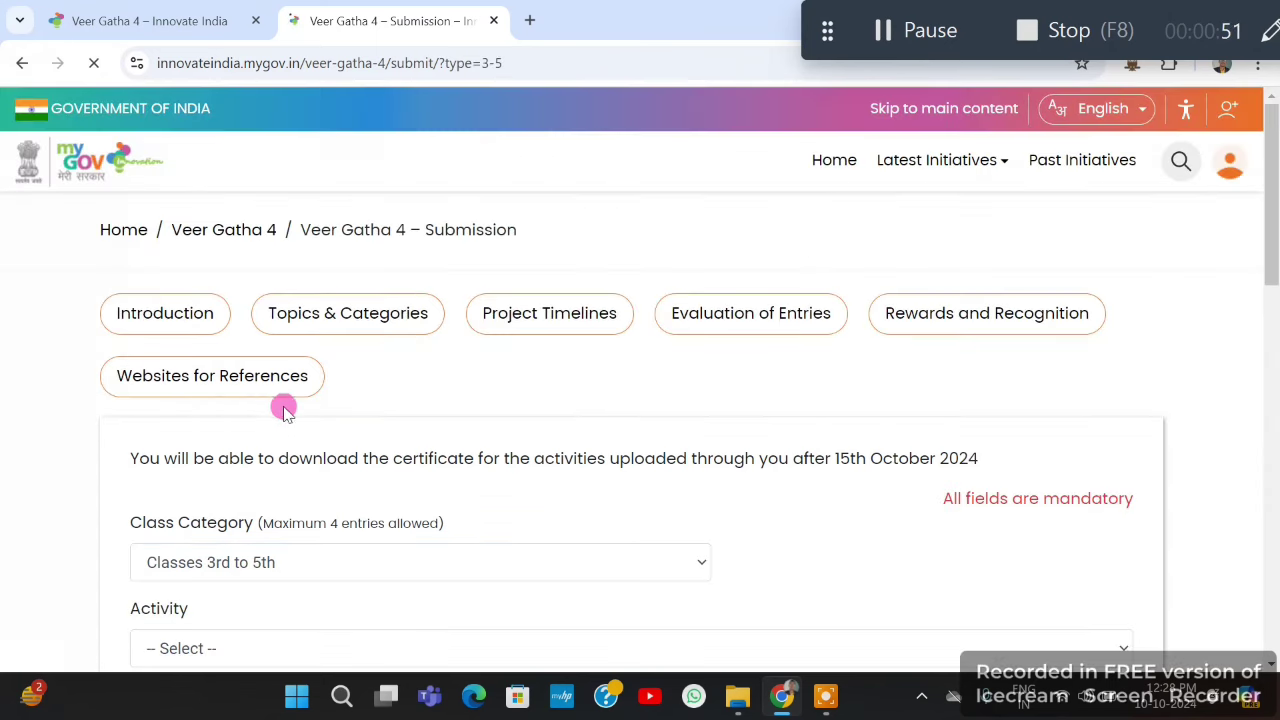
pyautogui.scroll(-4, 532, 415)
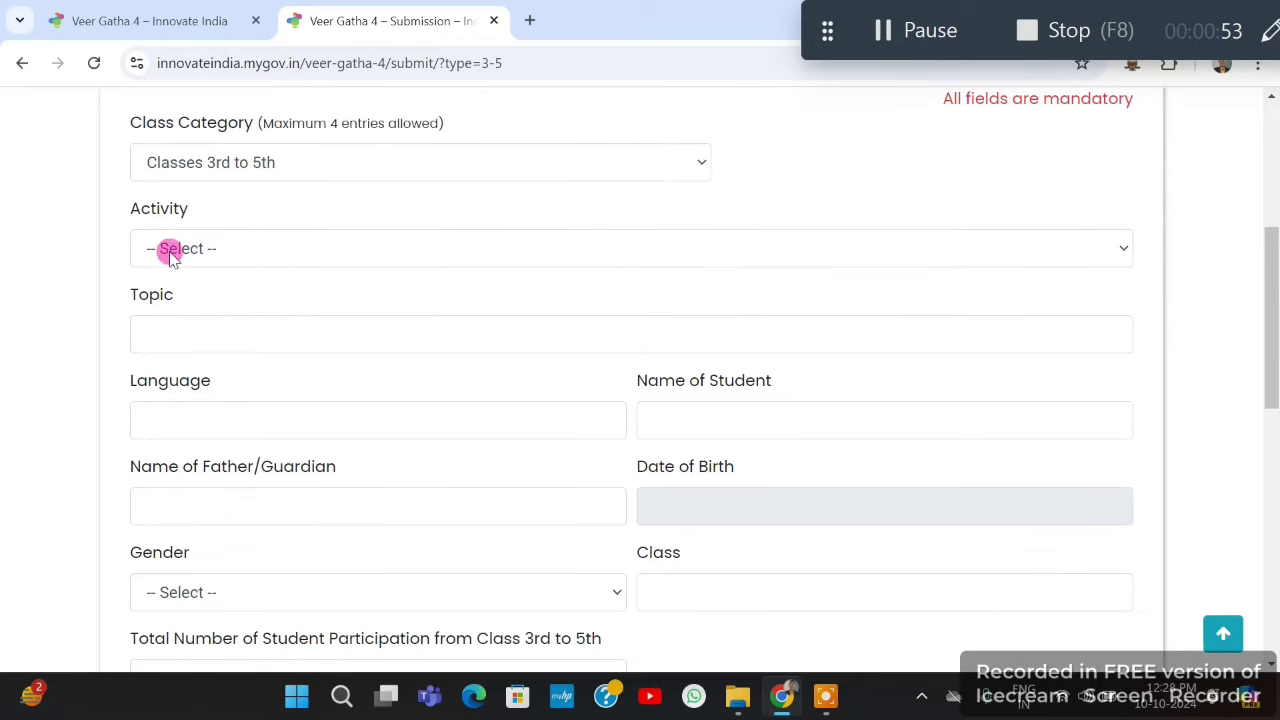
pyautogui.click(229, 250)
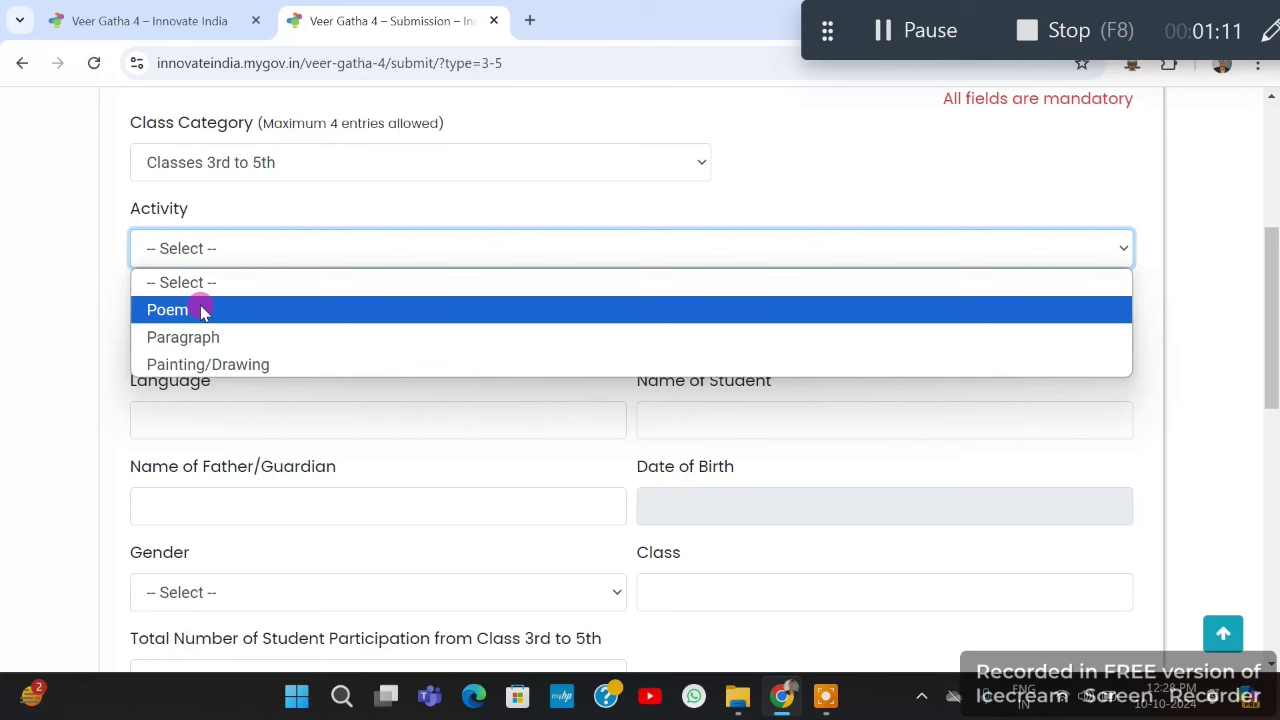
pyautogui.click(199, 316)
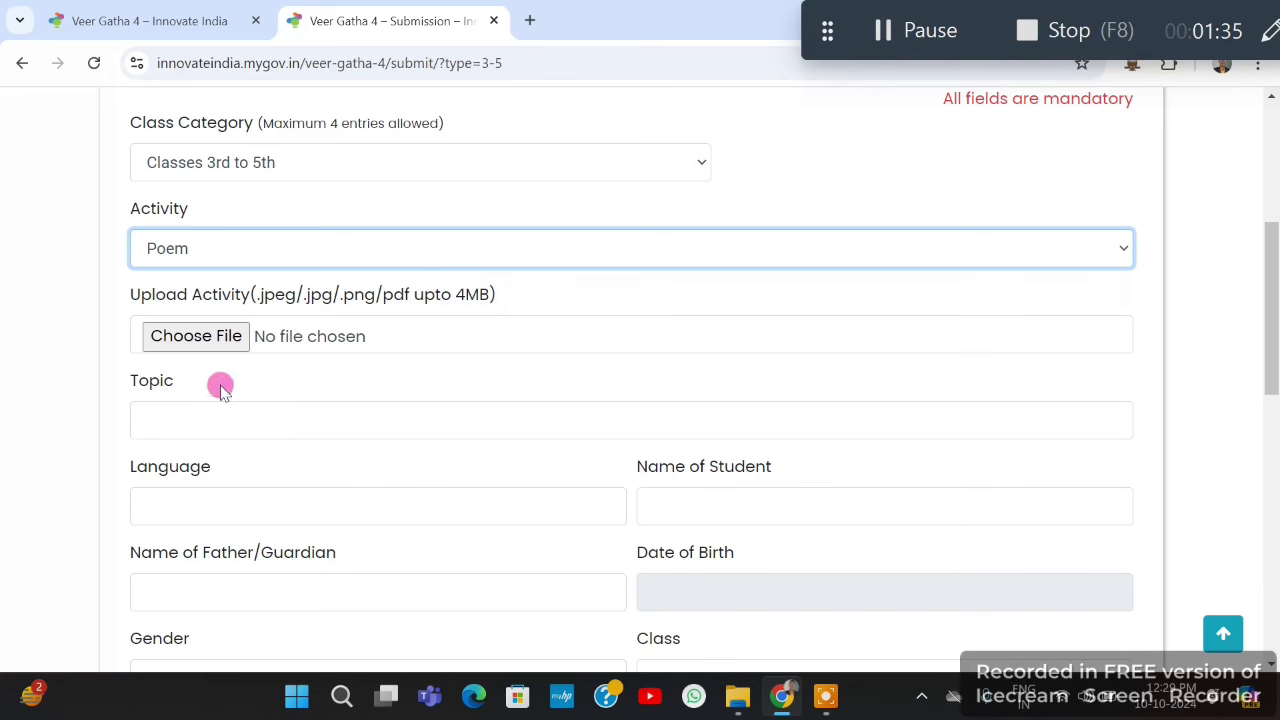
# Attach Book KHAMHARIYA.pdf from the Desktop as the Poem upload
pyautogui.click(196, 337)
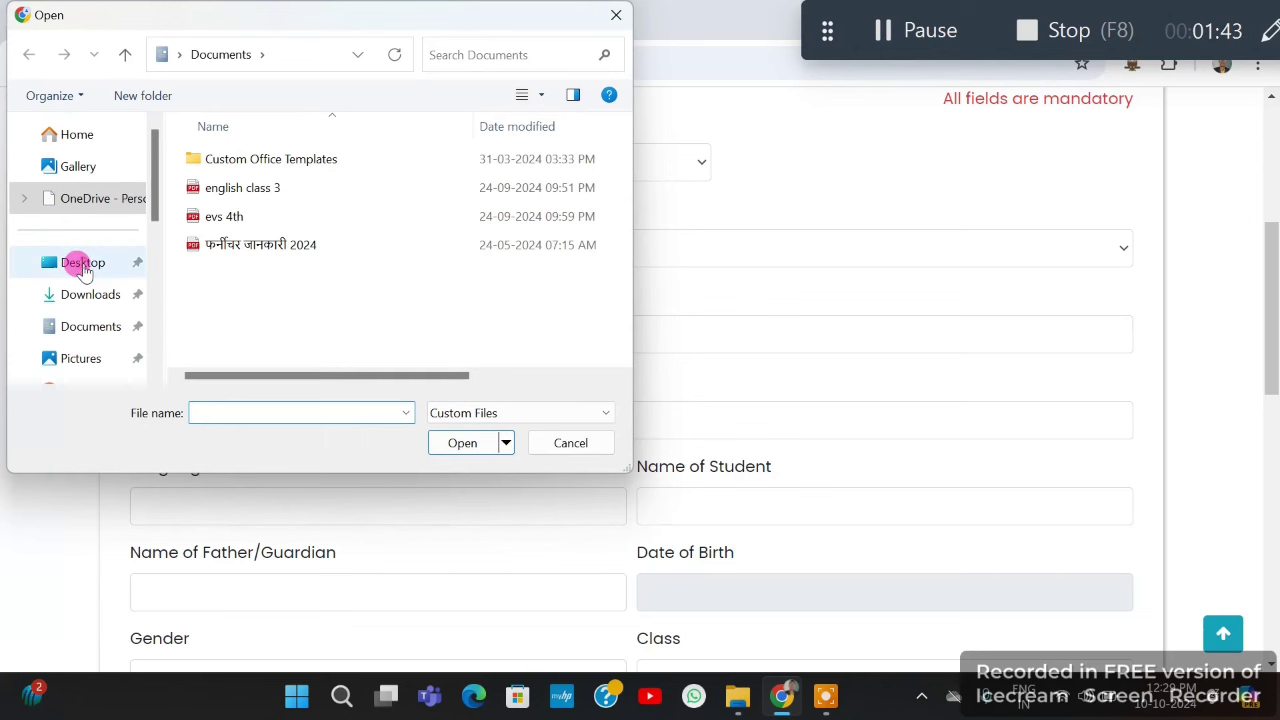
pyautogui.click(83, 266)
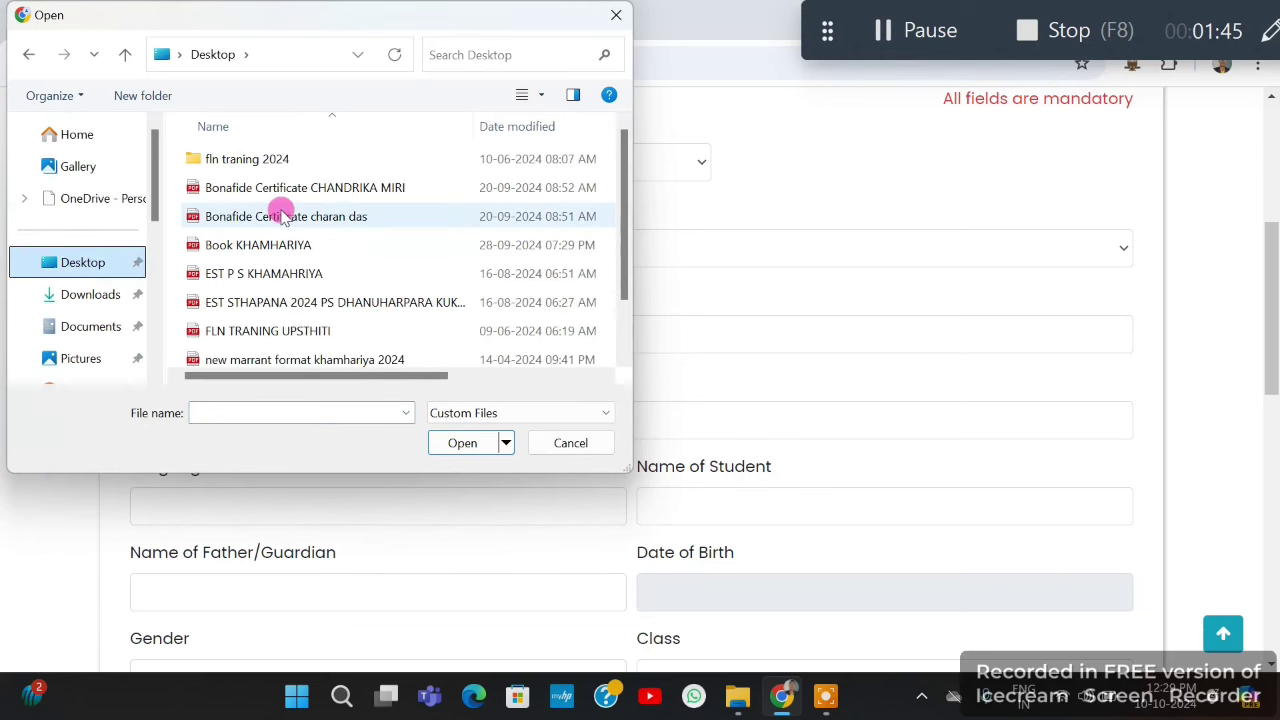
pyautogui.click(280, 245)
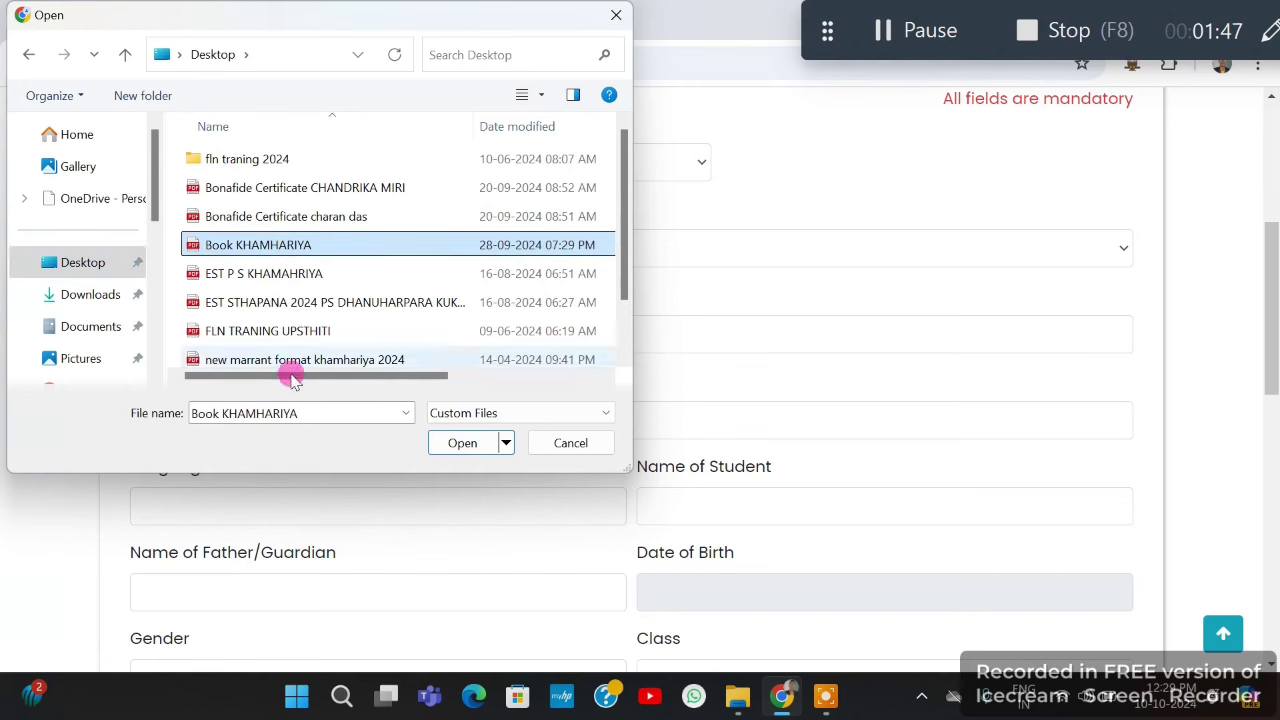
pyautogui.click(462, 443)
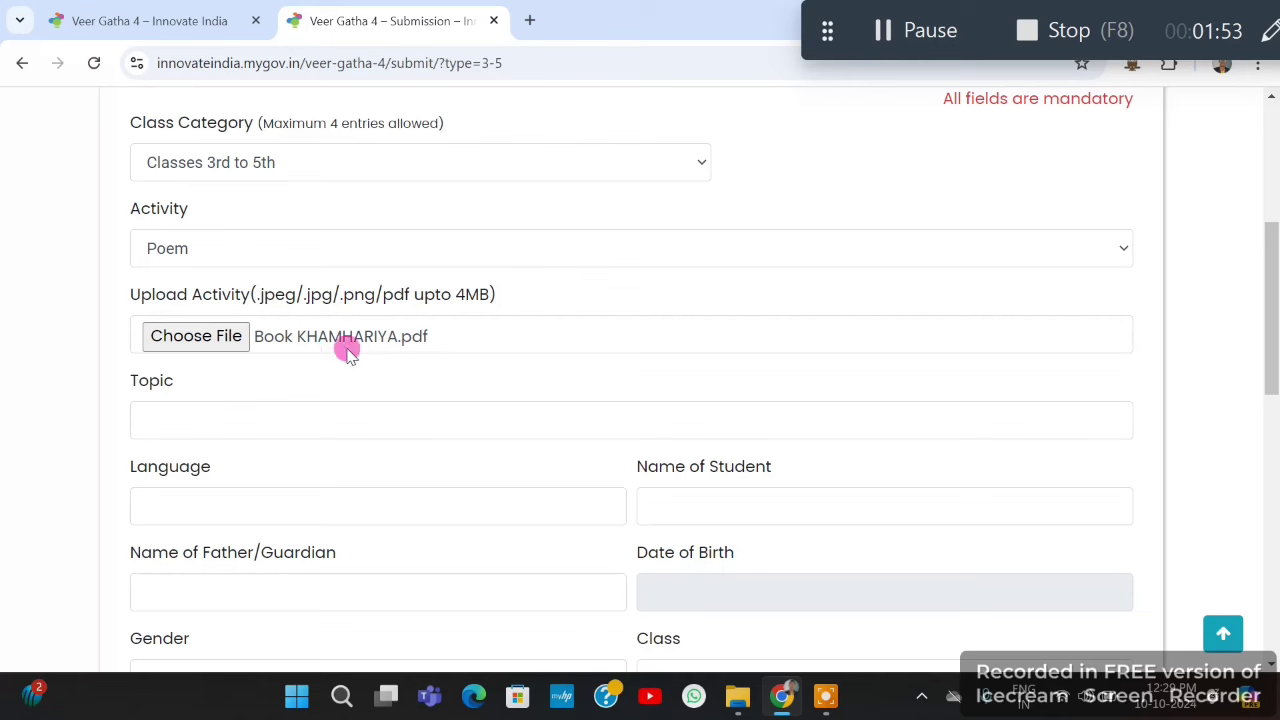
# Focus the Topic field, then switch to the Veer Gatha 4 page listing suggested topics
pyautogui.scroll(-1, 300, 370)
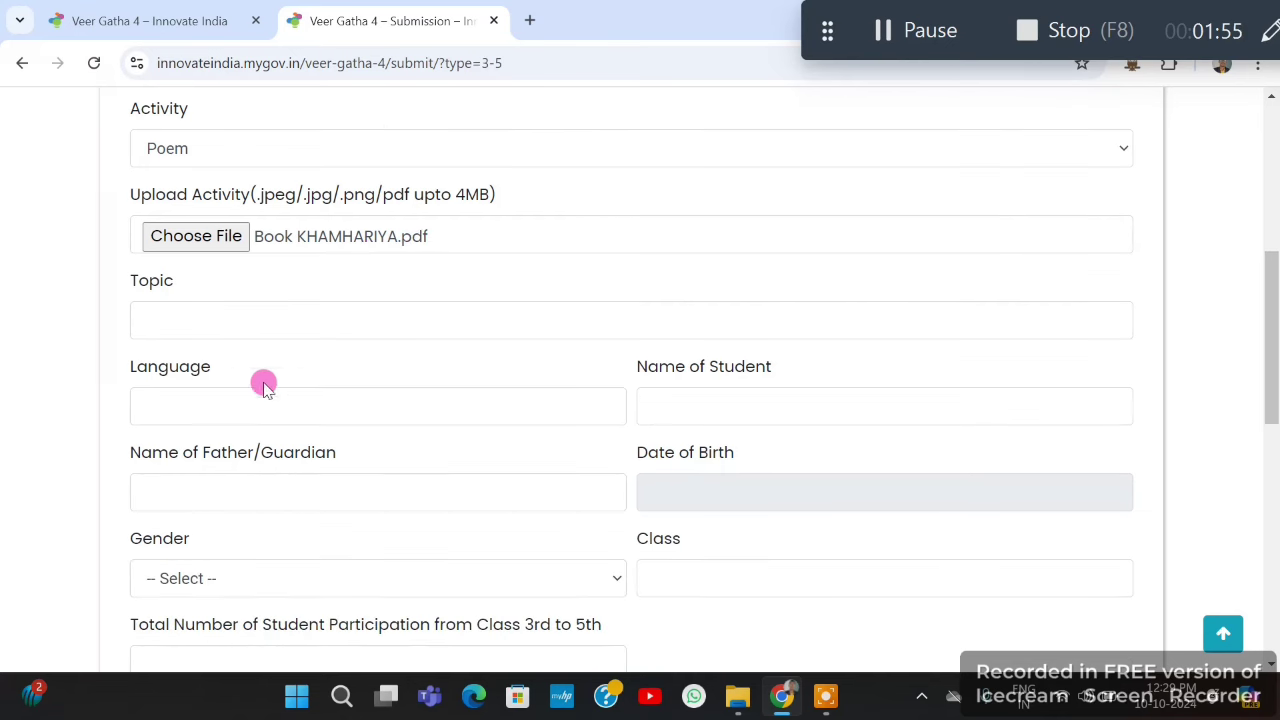
pyautogui.click(167, 313)
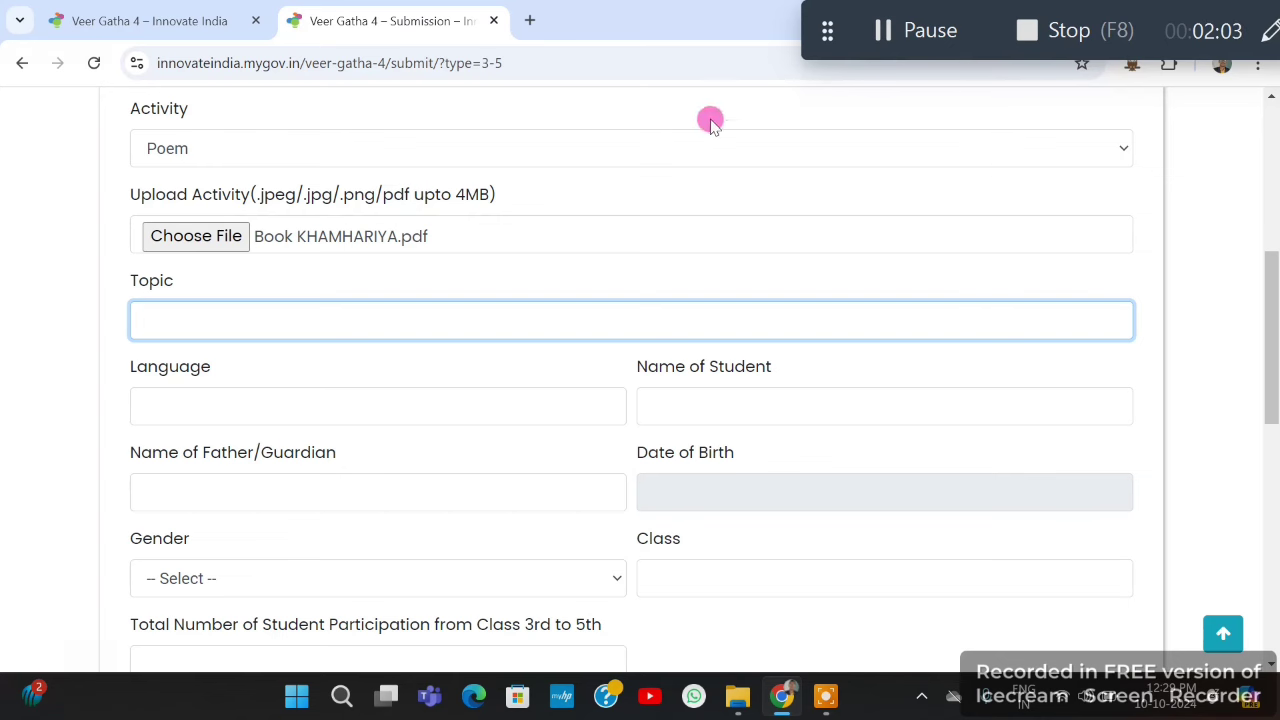
pyautogui.hotkey('ctrl', 'shift', 'Tab')
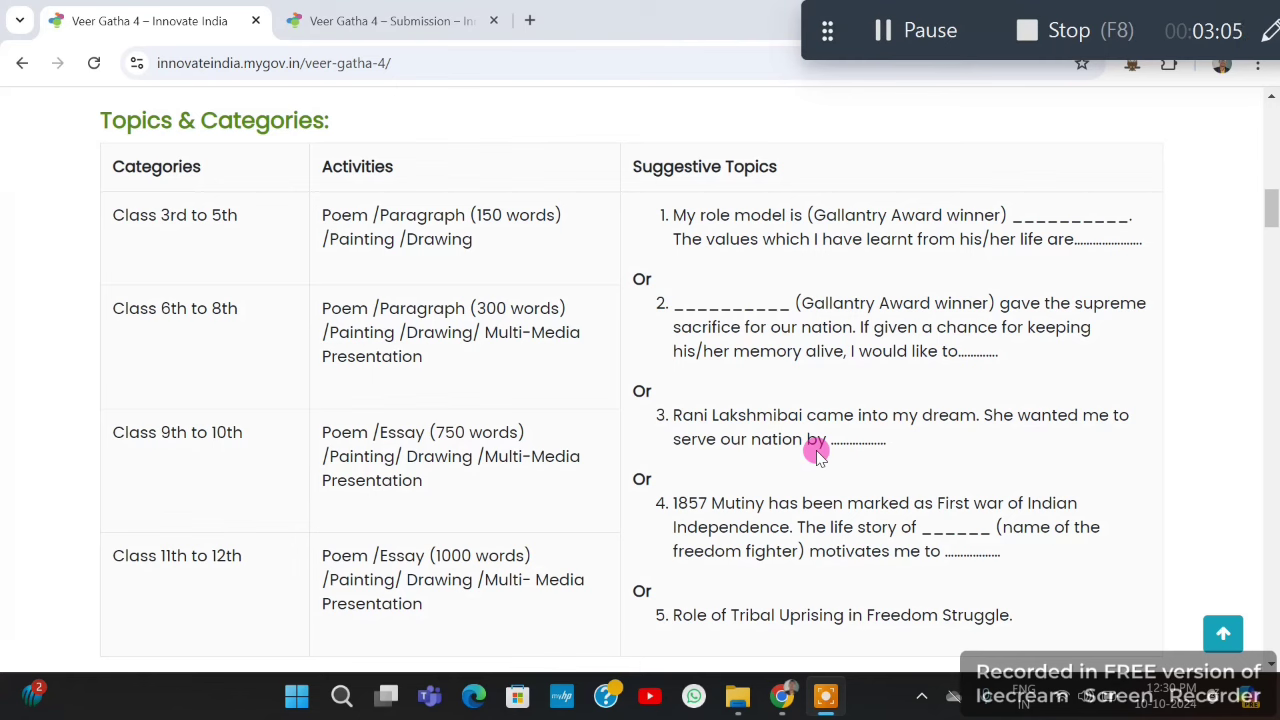
# Review the Topics & Categories table, then return to the Veer Gatha 4 – Submission tab
pyautogui.scroll(-2, 665, 492)
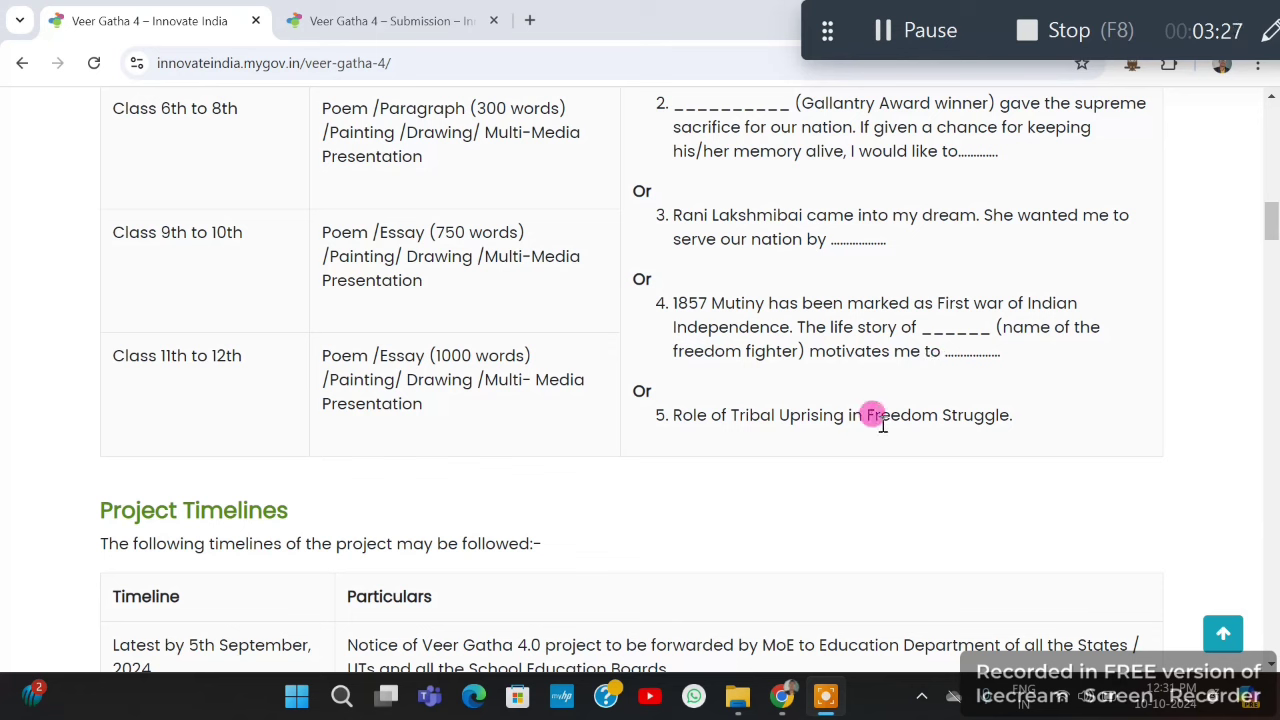
pyautogui.scroll(3, 1050, 457)
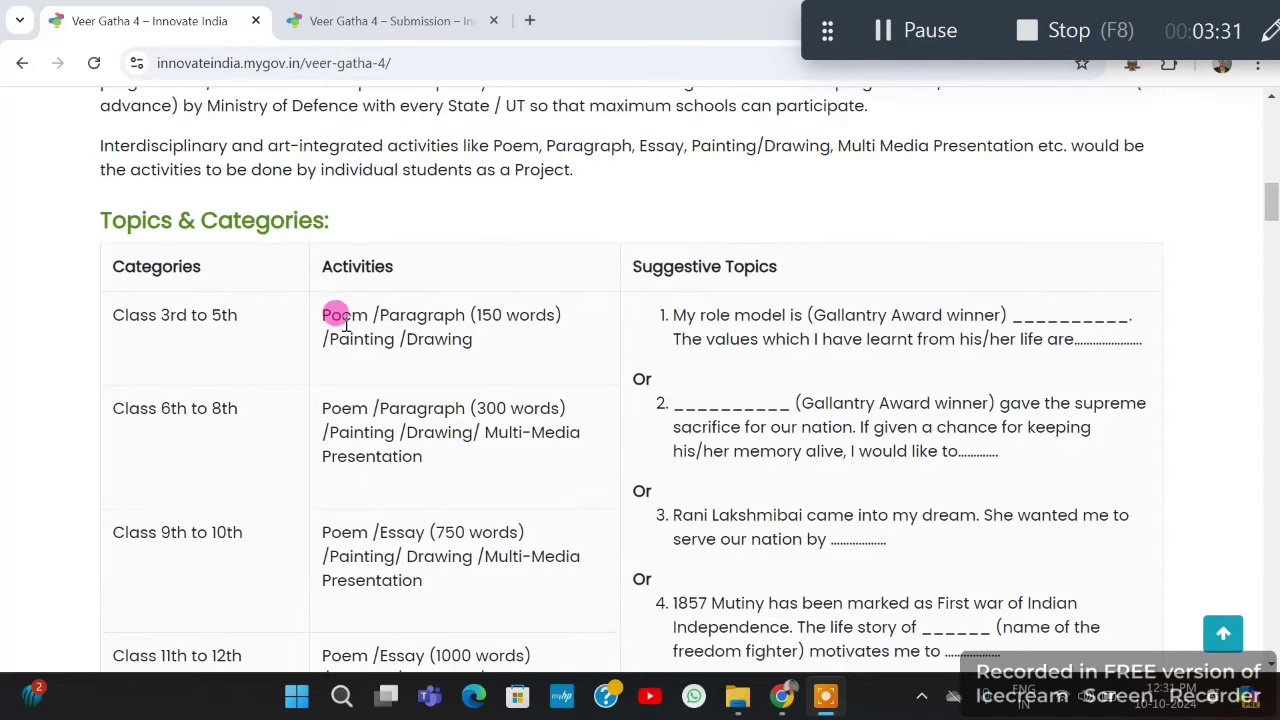
pyautogui.scroll(-1, 365, 380)
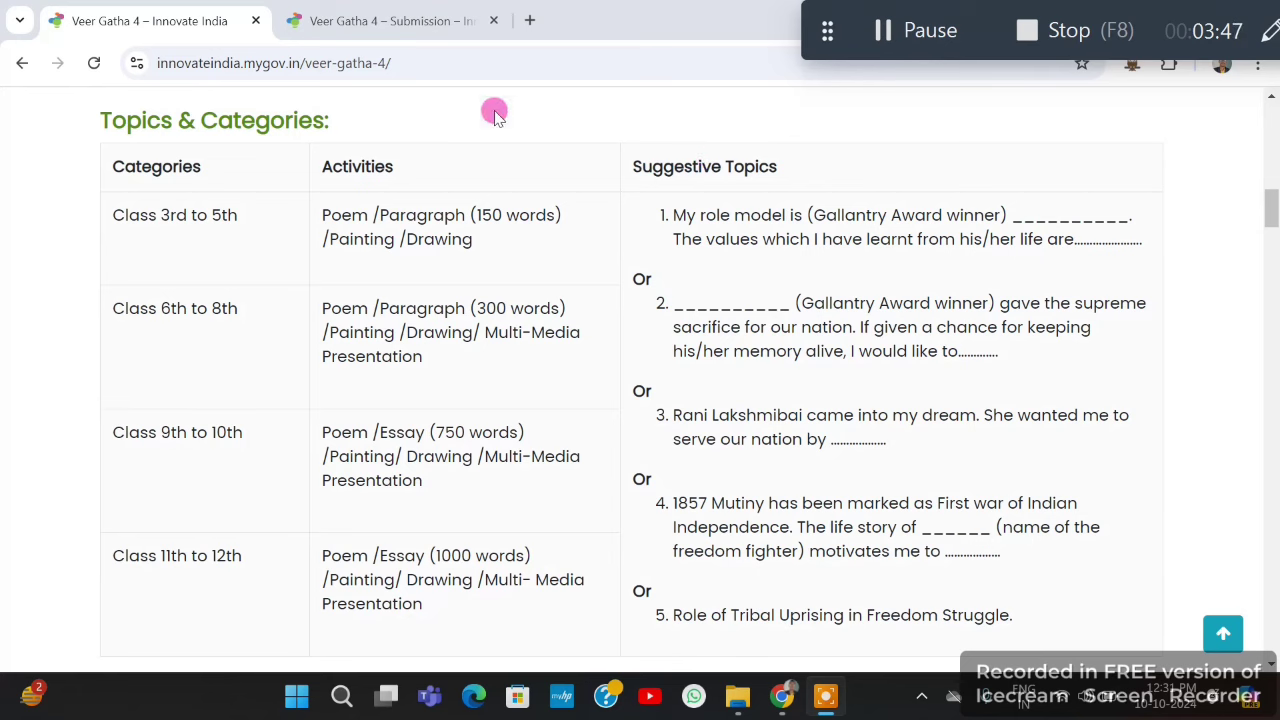
pyautogui.click(358, 20)
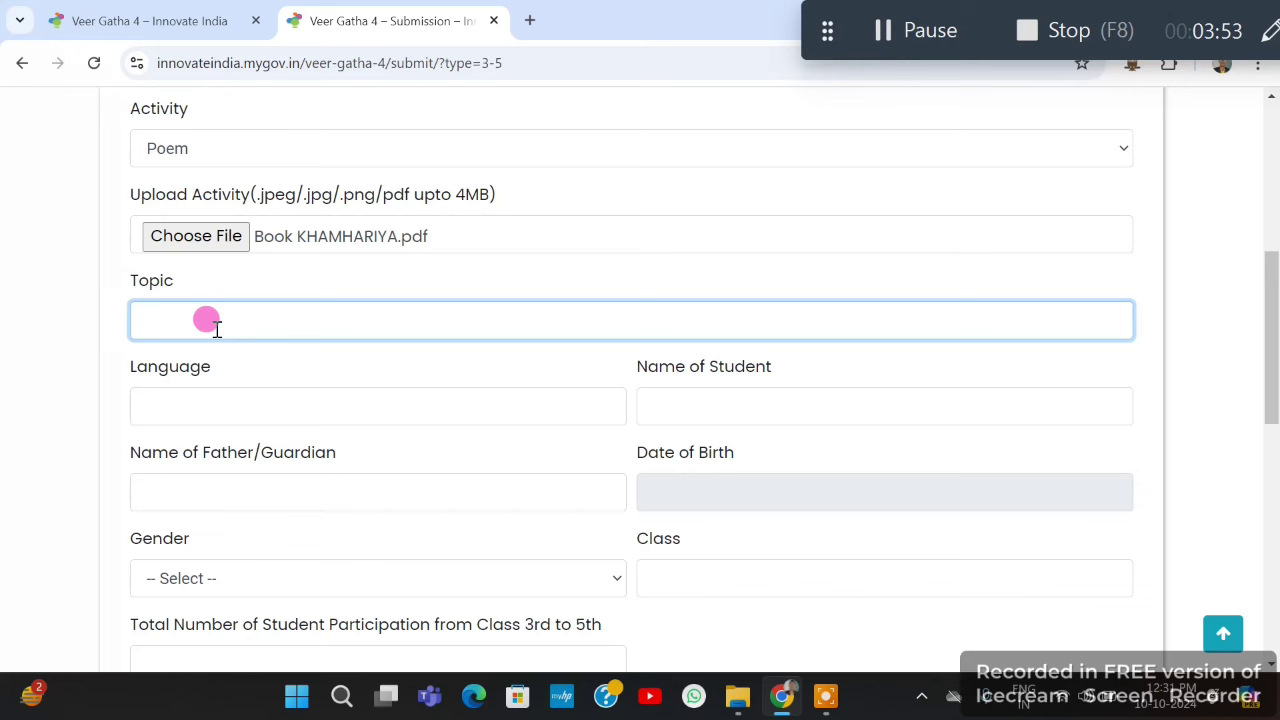
# Step through the Language, Name of Student, Father/Guardian, Date of Birth, Gender and Class fields
pyautogui.click(210, 400)
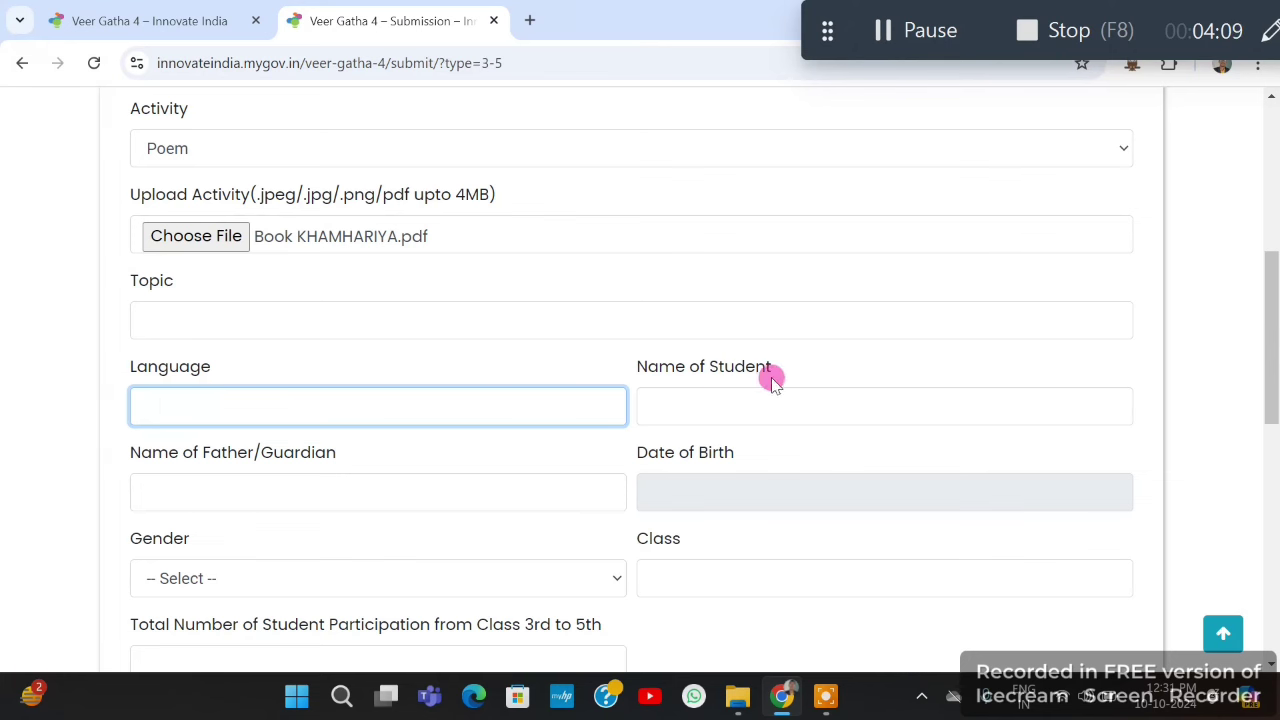
pyautogui.click(733, 406)
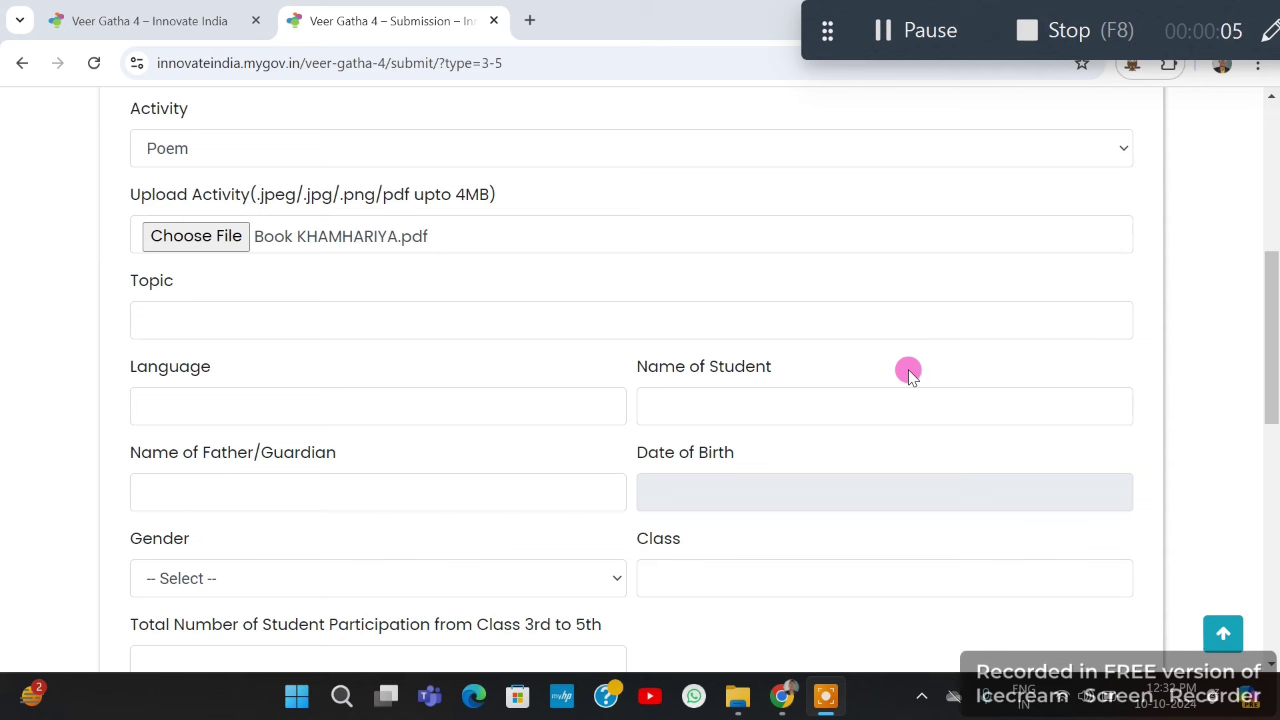
pyautogui.click(691, 407)
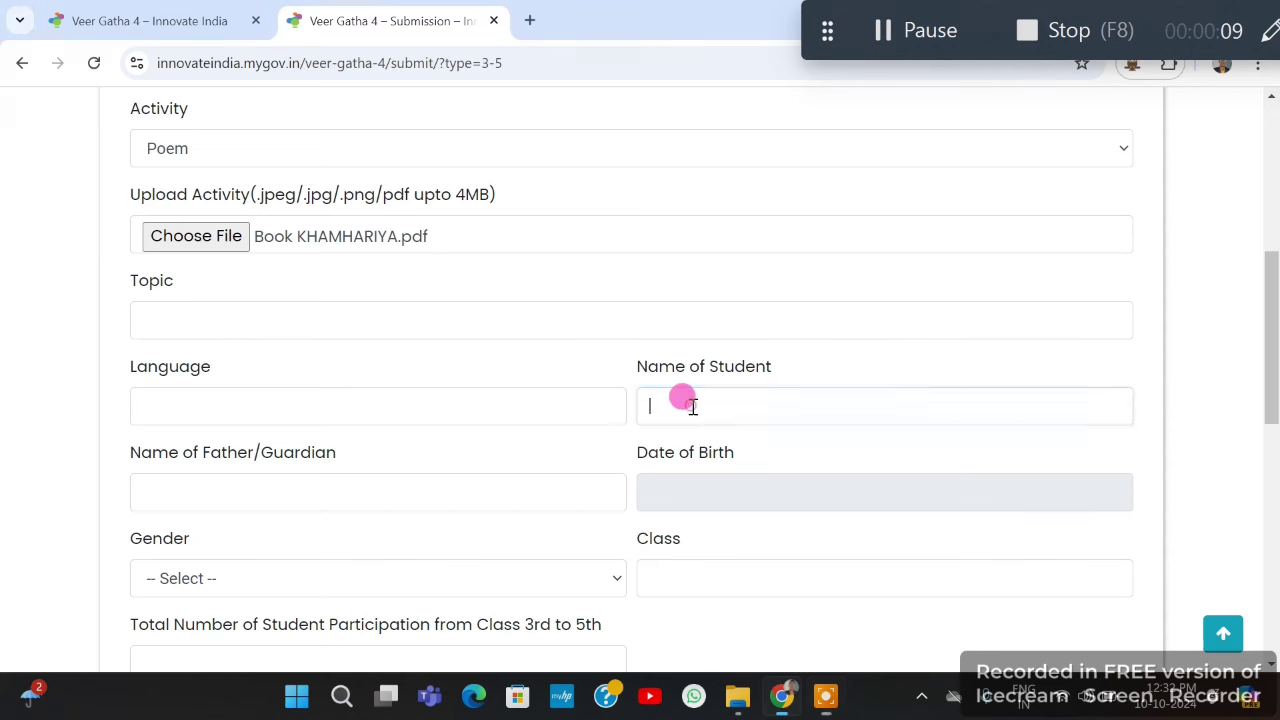
pyautogui.click(160, 494)
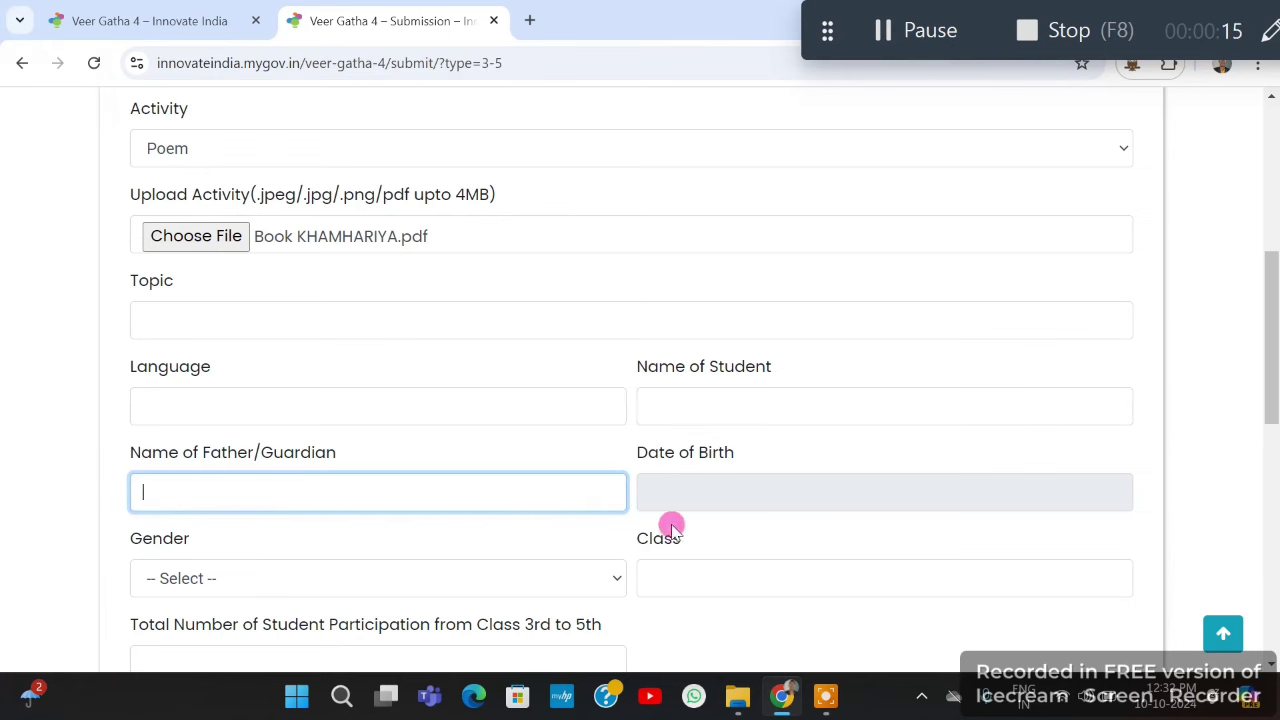
pyautogui.click(705, 491)
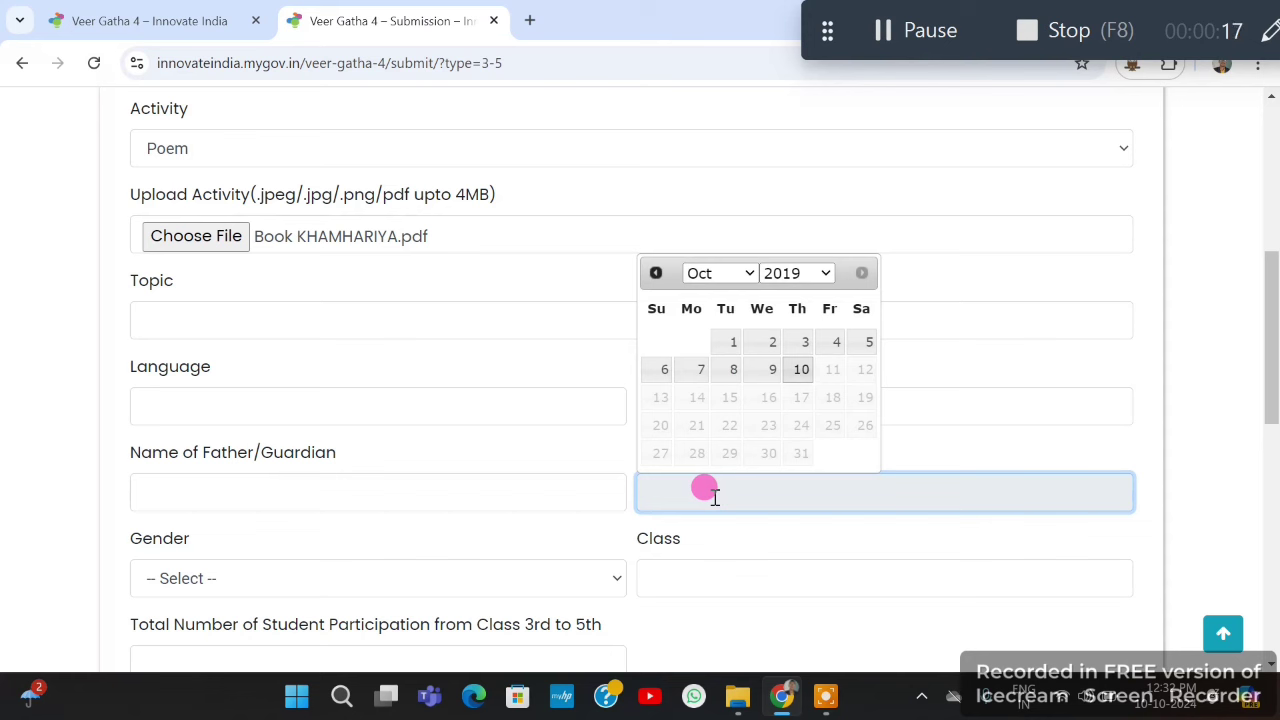
pyautogui.click(222, 588)
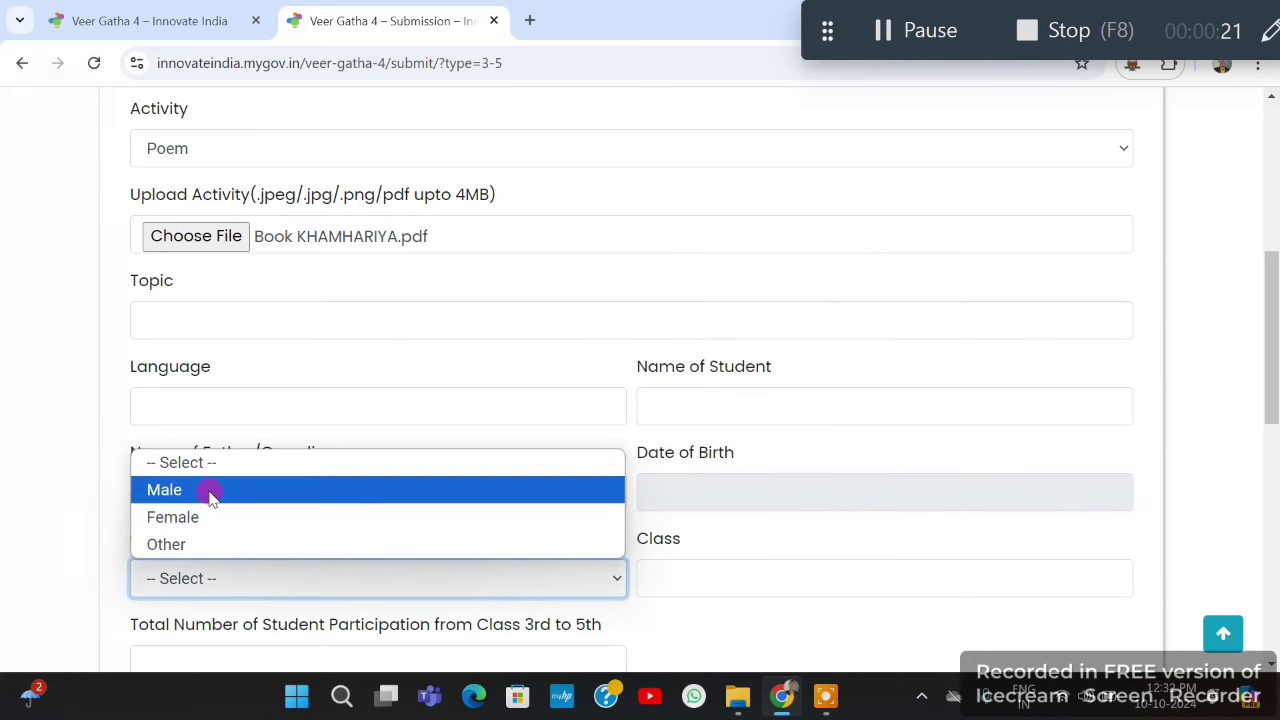
pyautogui.click(690, 575)
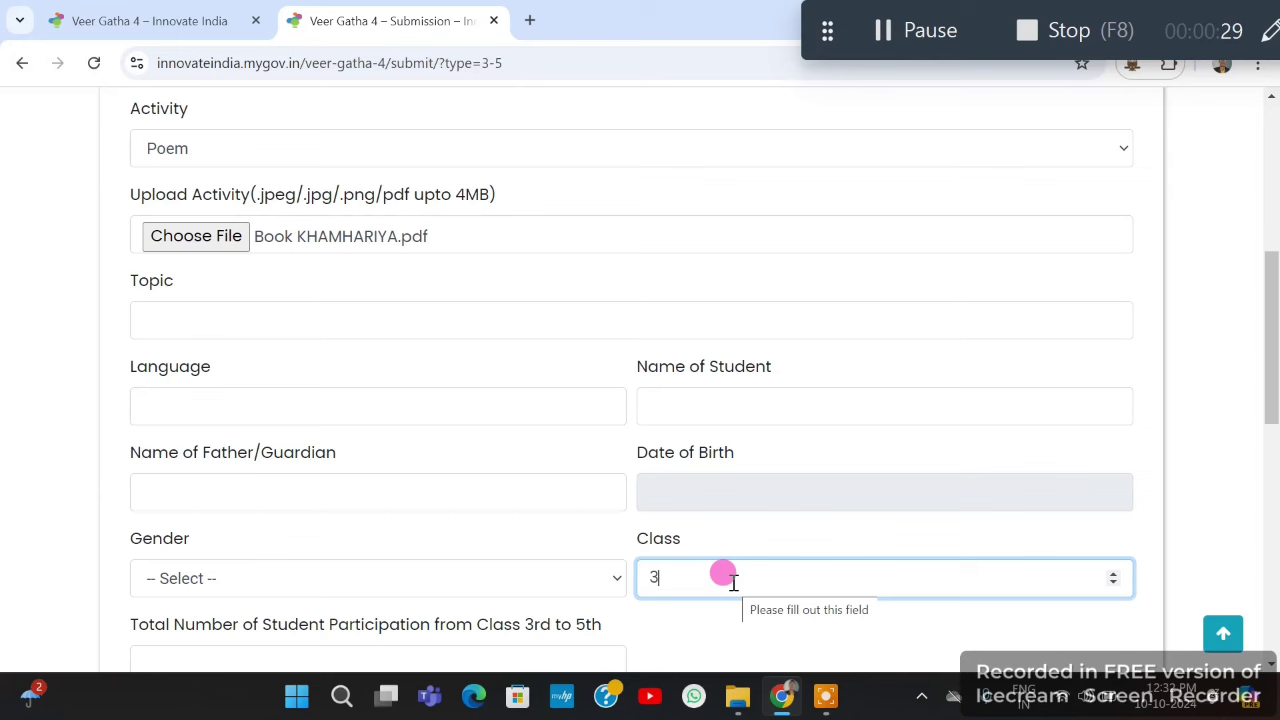
pyautogui.scroll(-2, 700, 600)
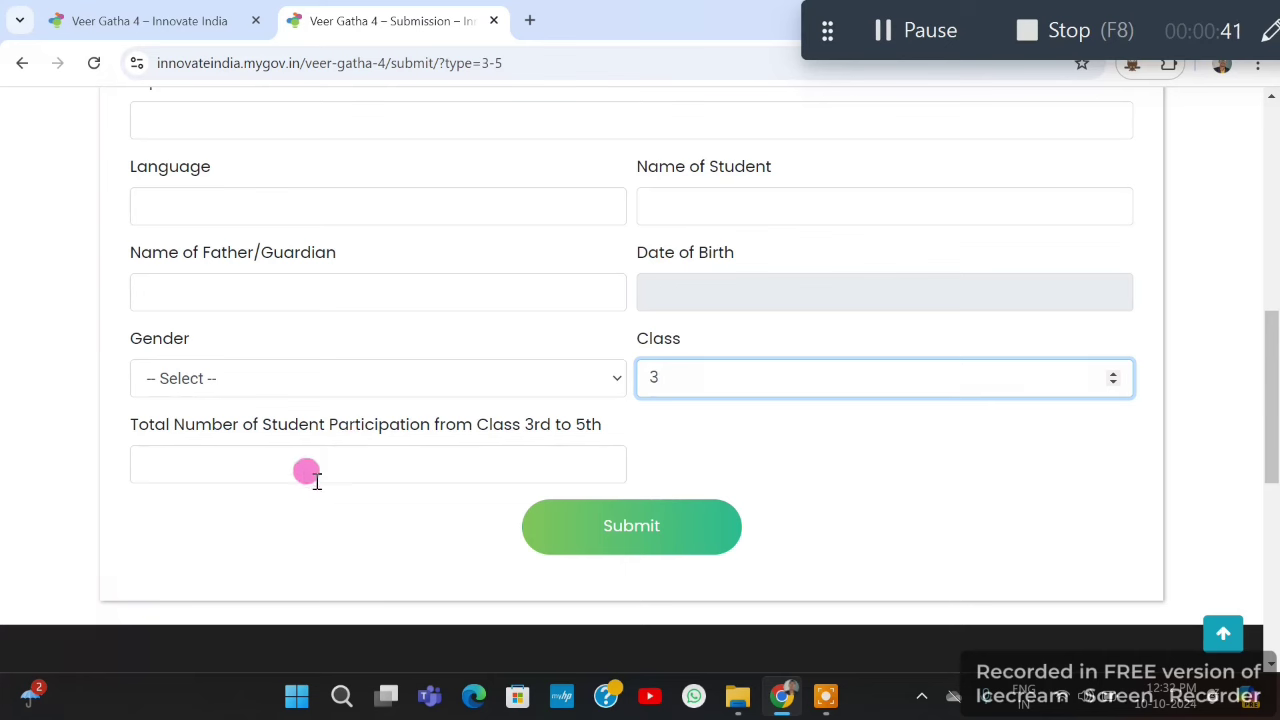
# Focus the Total Number of Student Participation field, then scroll back up toward Activity
pyautogui.scroll(4, 386, 377)
pyautogui.scroll(-2, 334, 400)
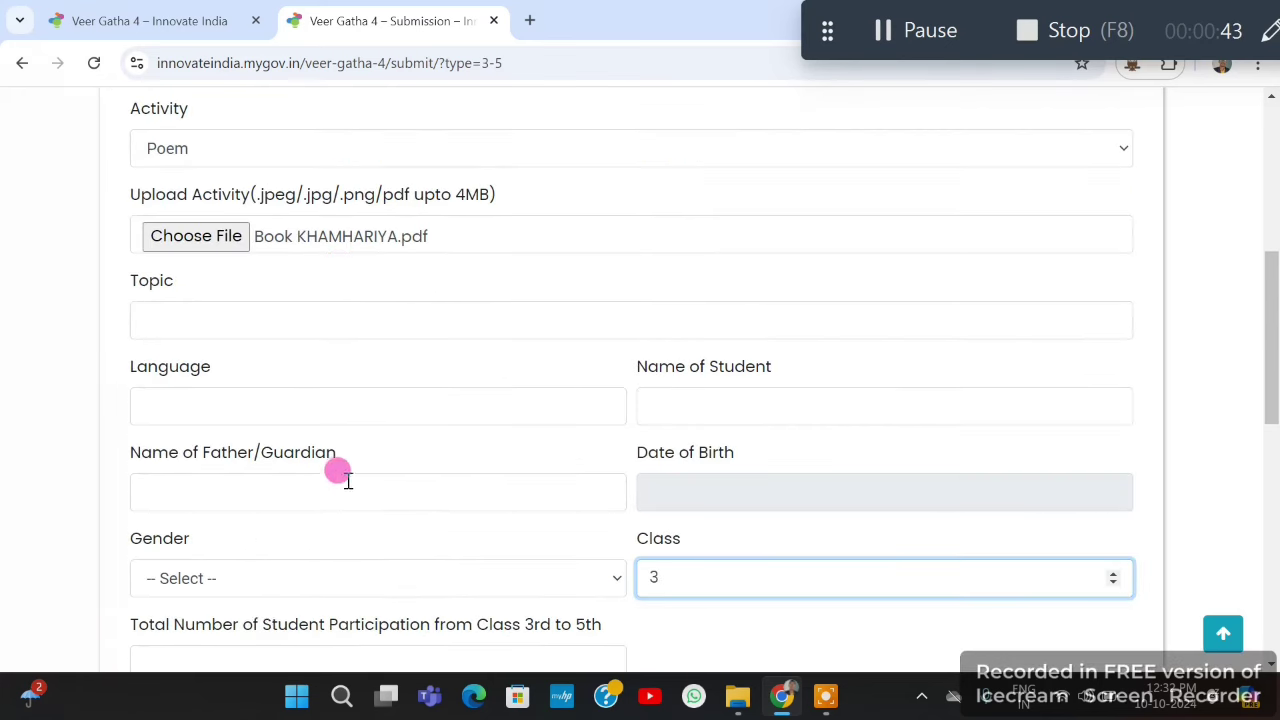
pyautogui.scroll(-2, 248, 636)
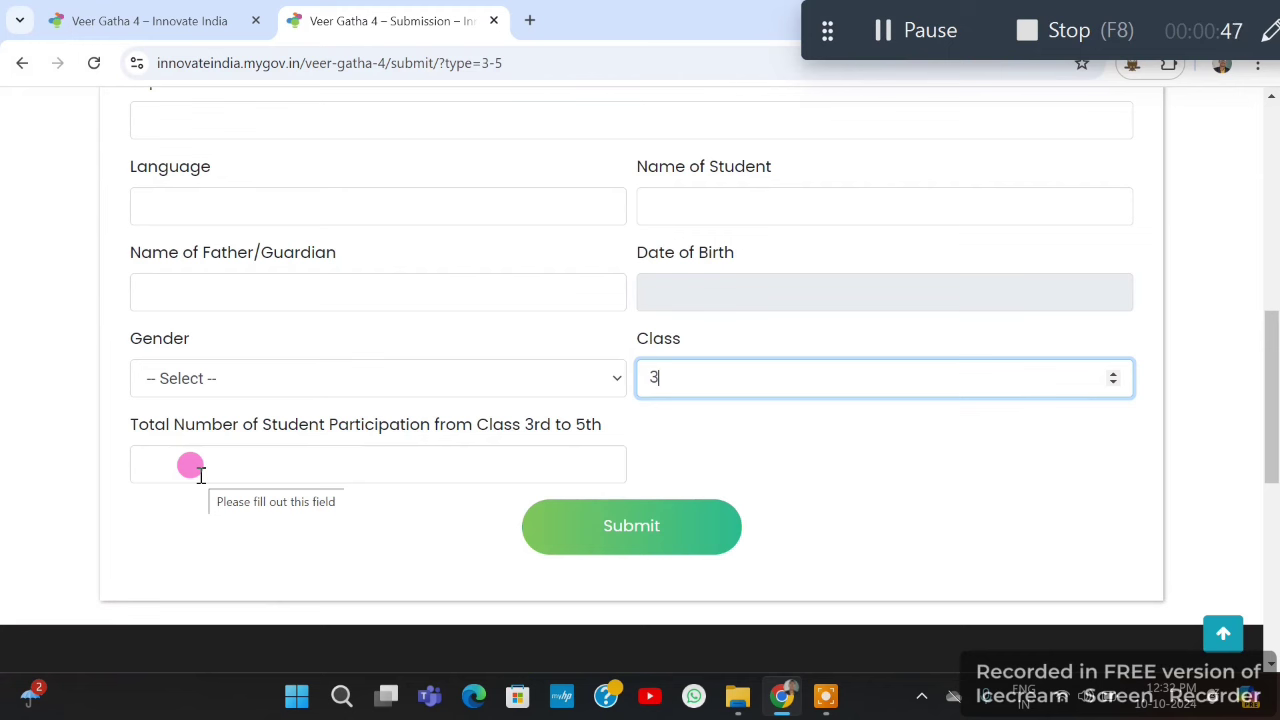
pyautogui.click(199, 472)
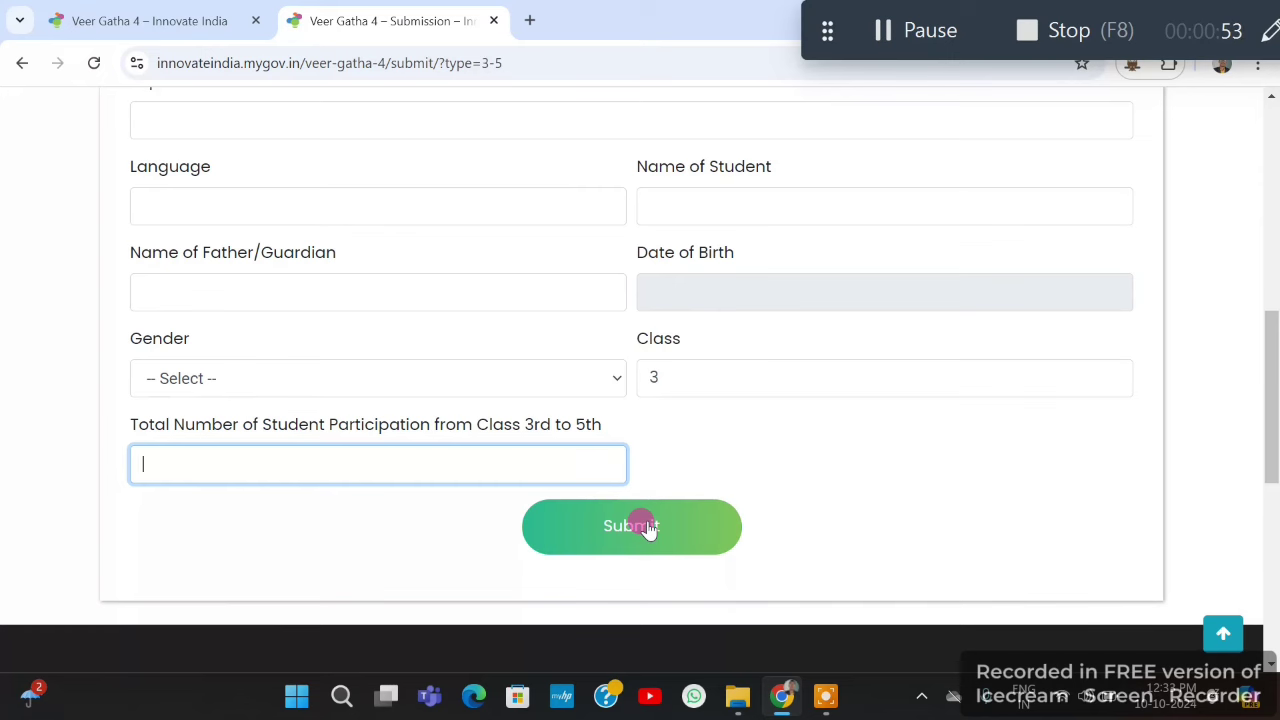
pyautogui.scroll(4, 645, 375)
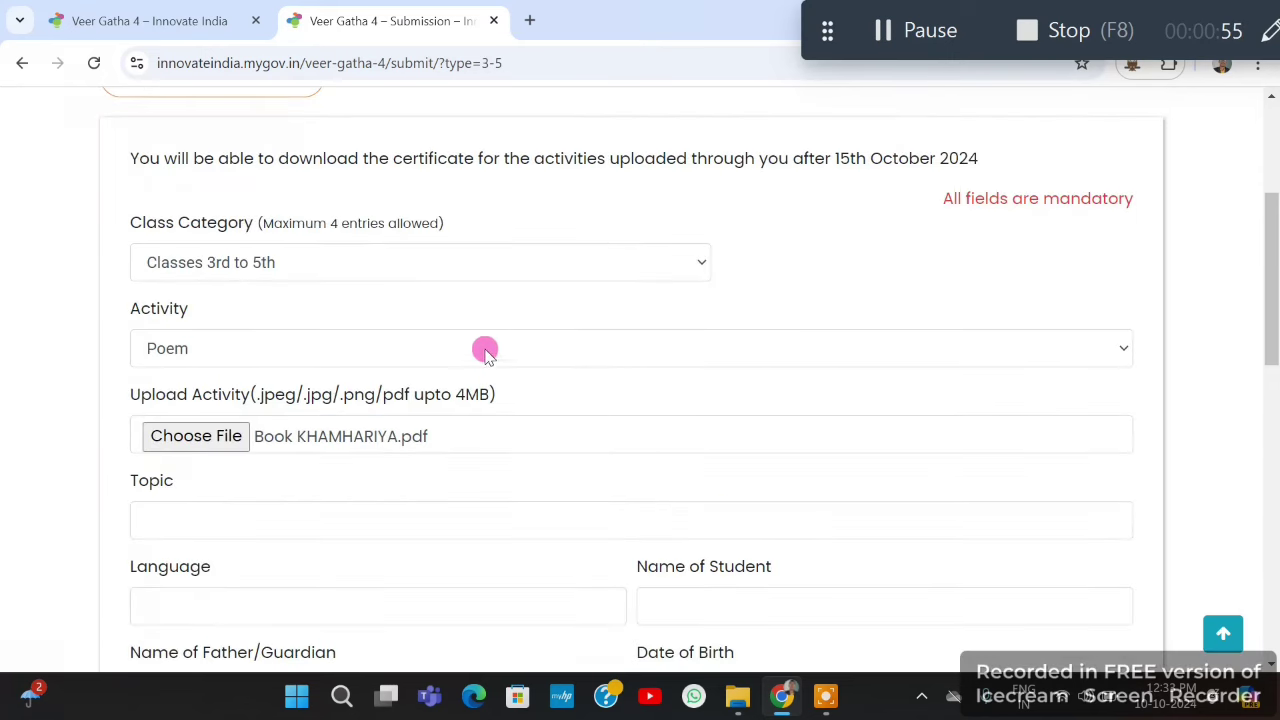
pyautogui.click(237, 357)
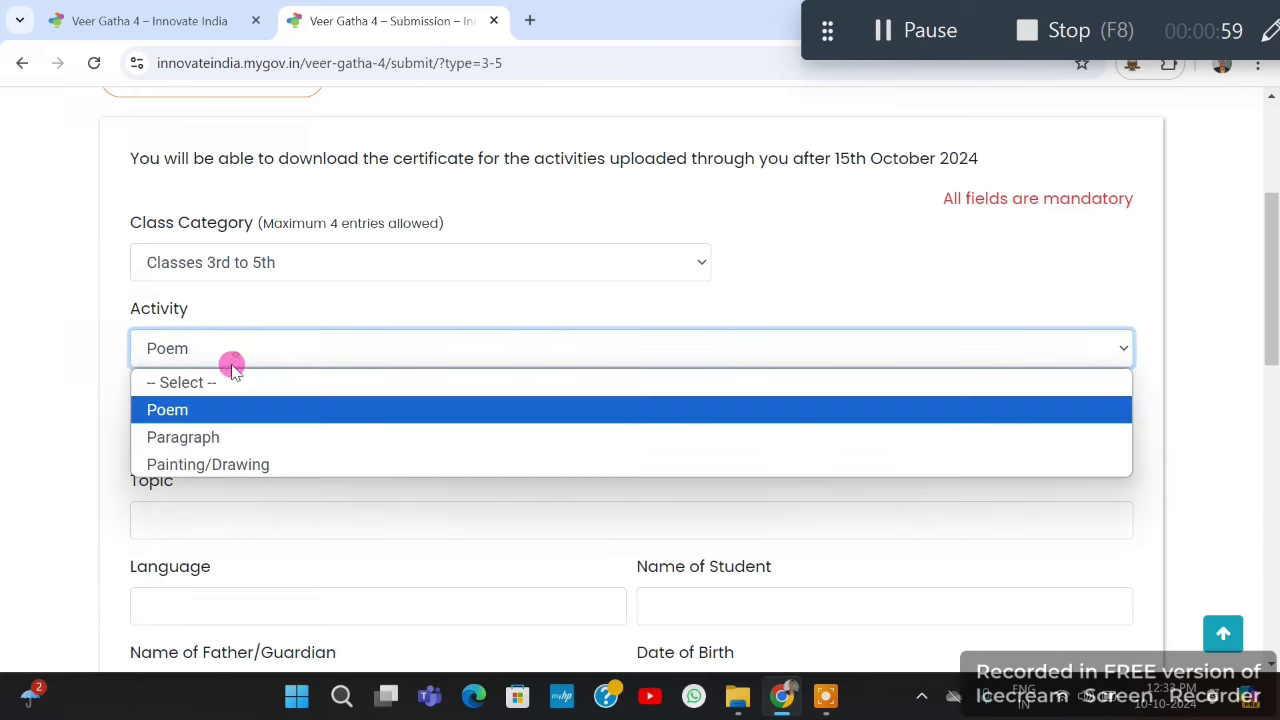
pyautogui.click(228, 440)
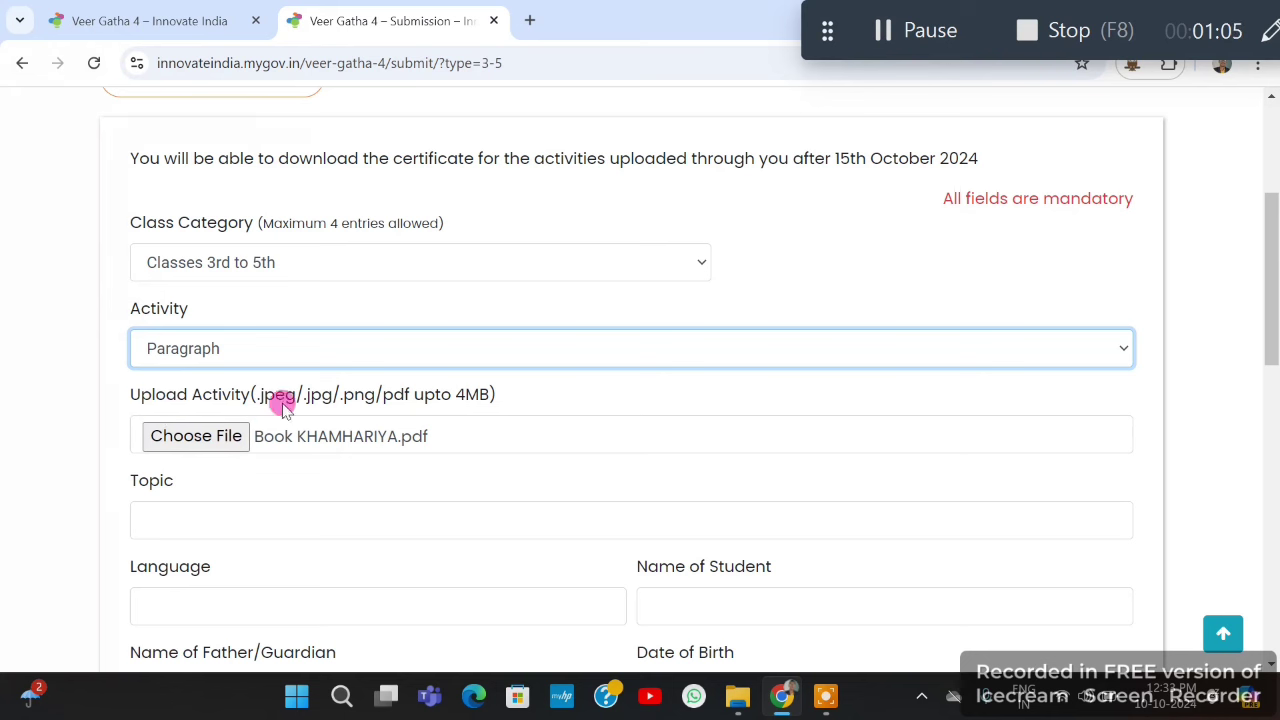
pyautogui.click(229, 519)
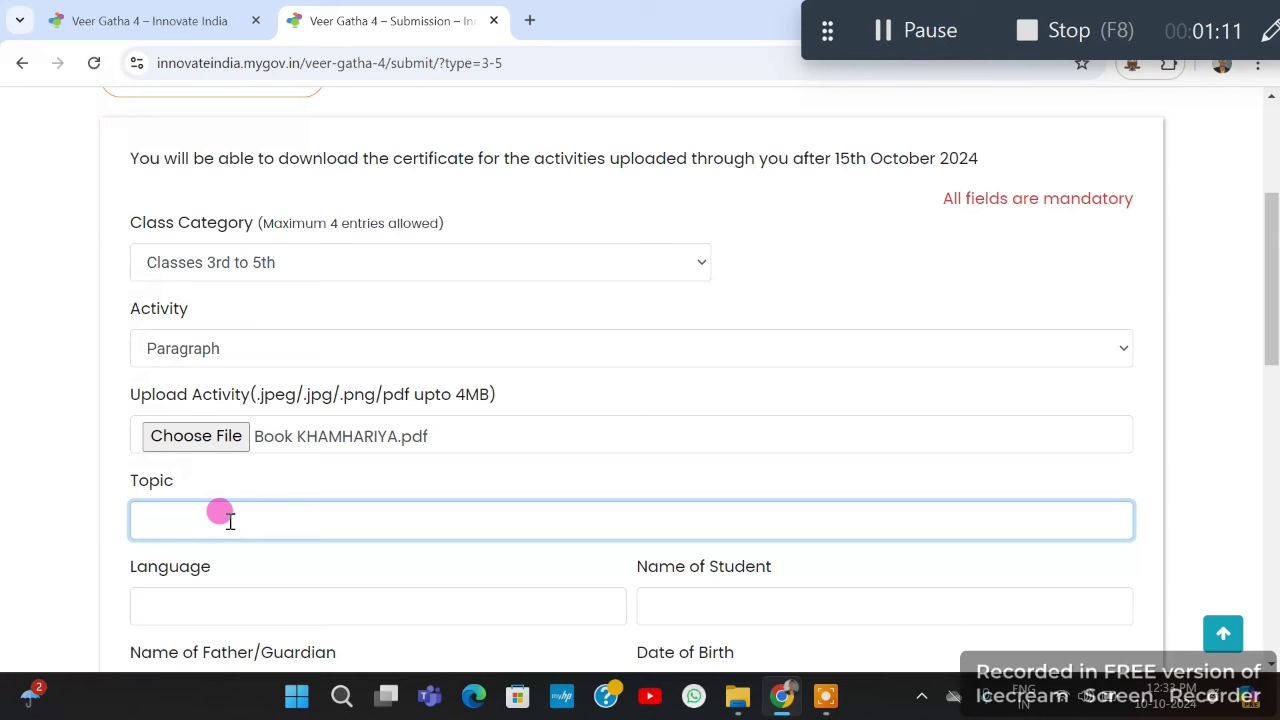
pyautogui.click(209, 594)
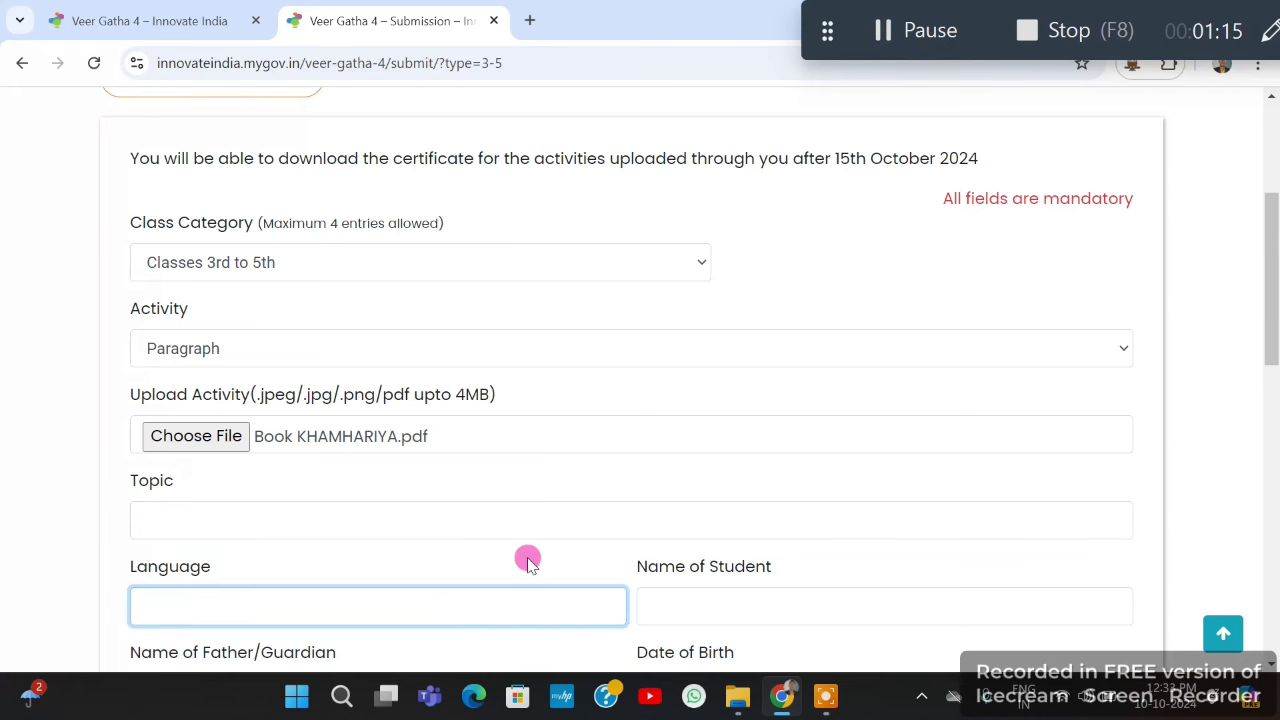
pyautogui.click(660, 594)
pyautogui.scroll(-1, 643, 600)
pyautogui.click(336, 591)
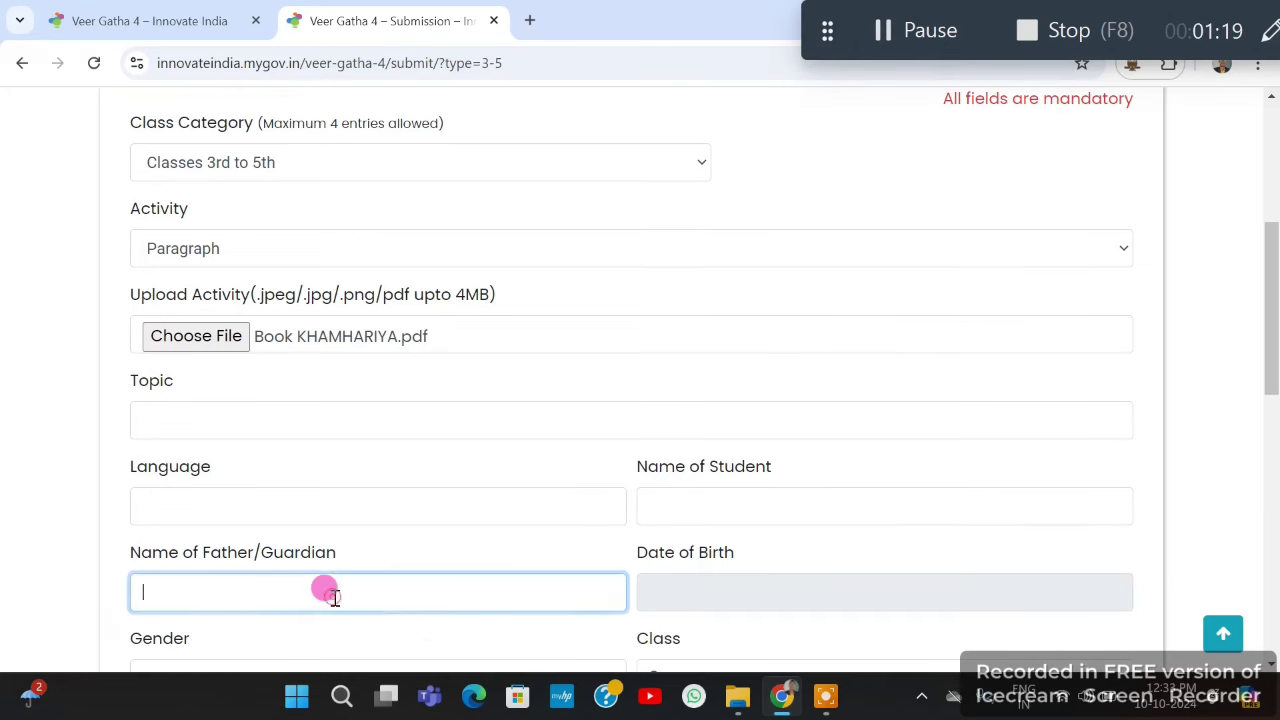
pyautogui.click(651, 591)
pyautogui.scroll(-2, 323, 640)
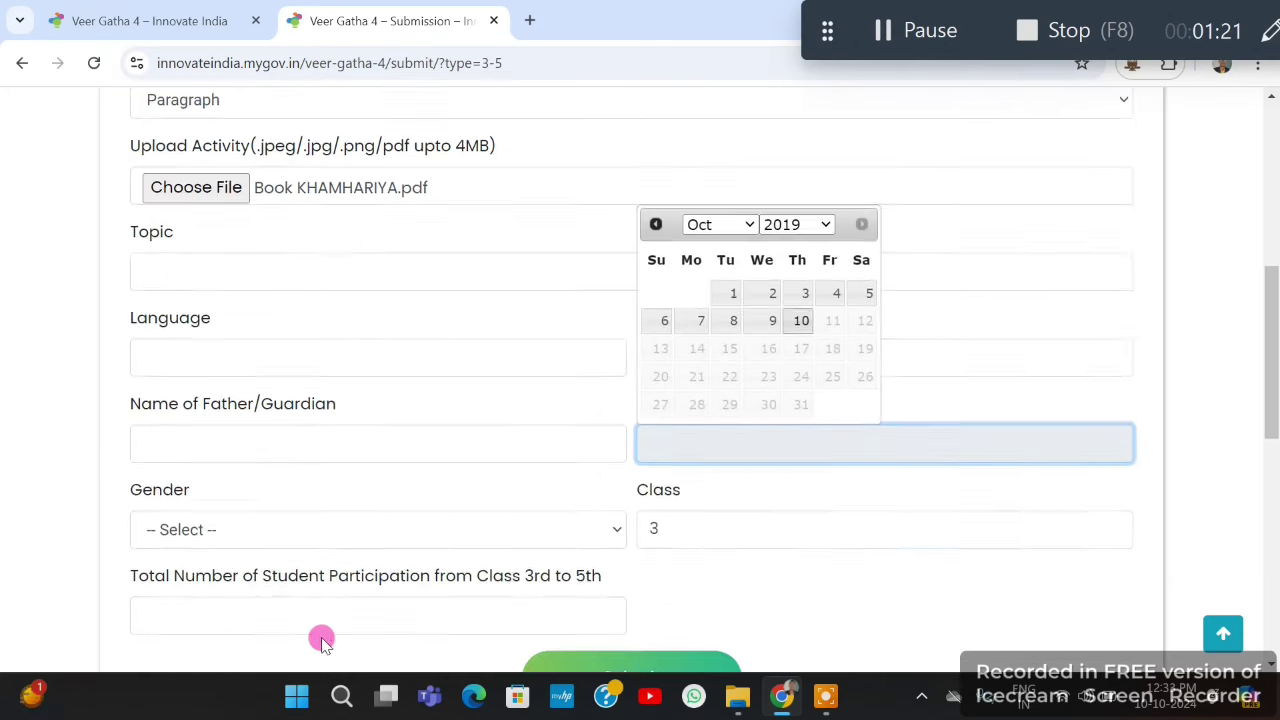
pyautogui.click(240, 477)
pyautogui.click(737, 482)
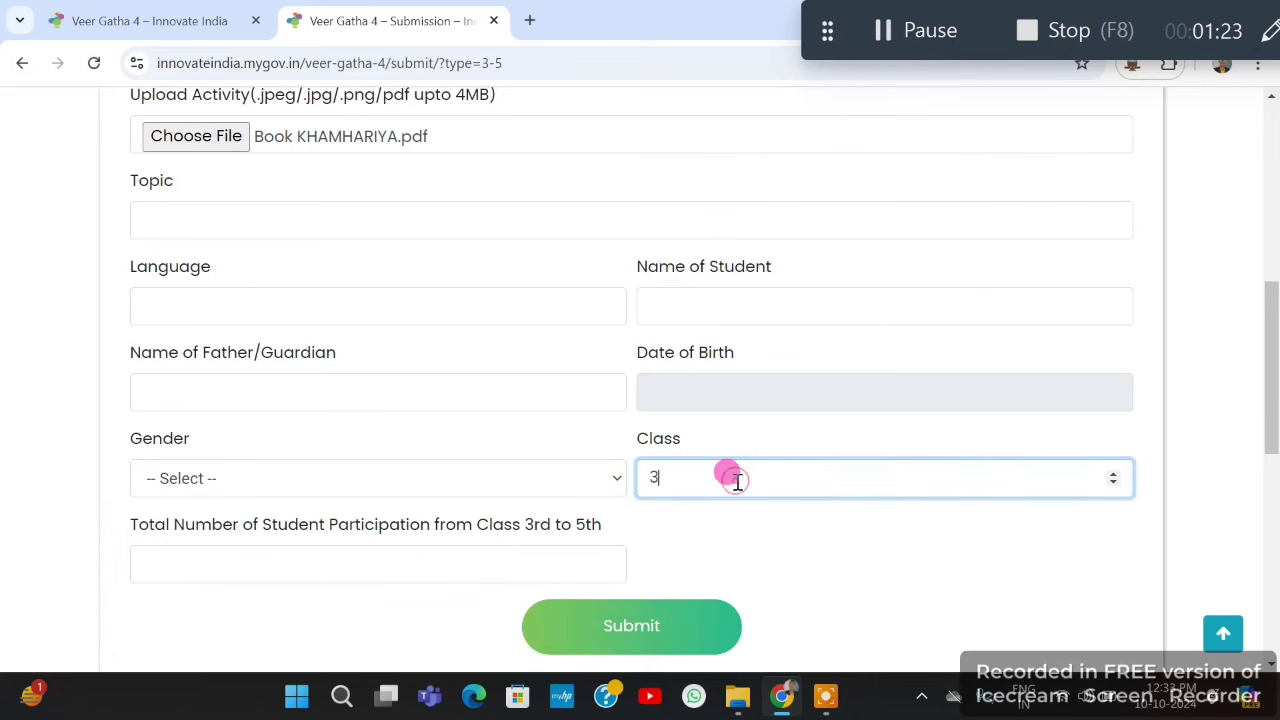
pyautogui.click(372, 562)
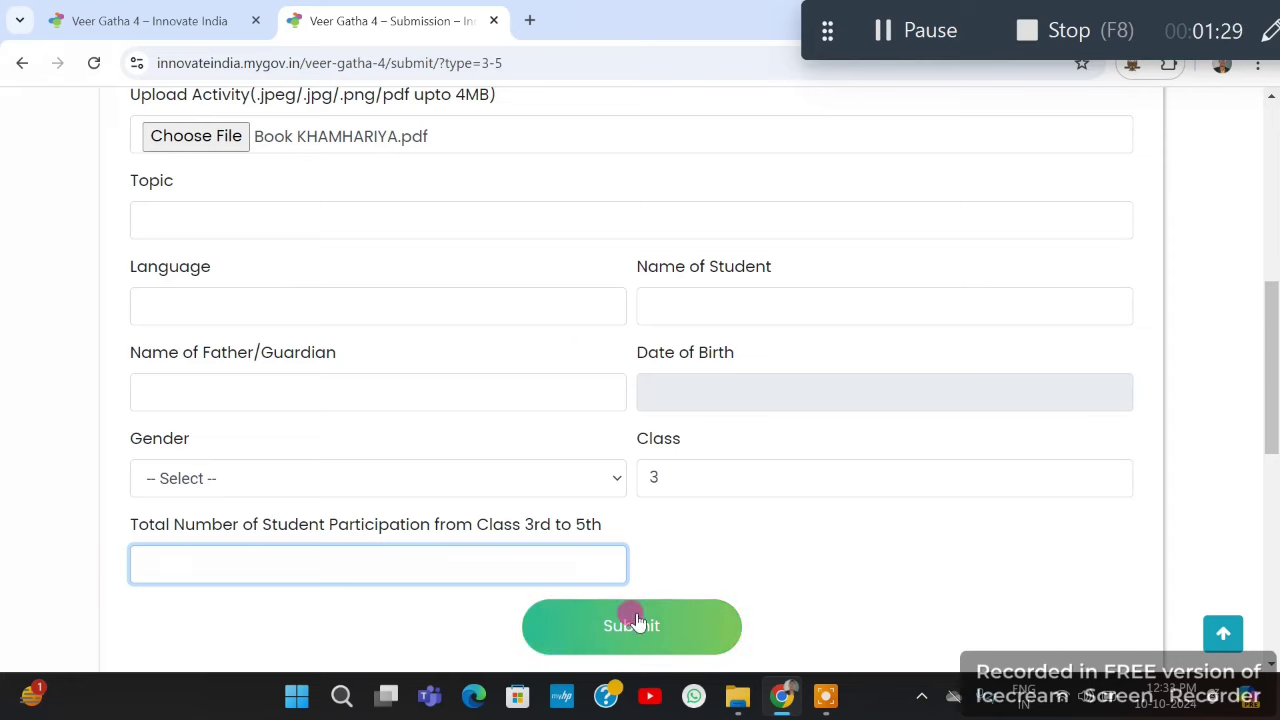
pyautogui.scroll(5, 613, 443)
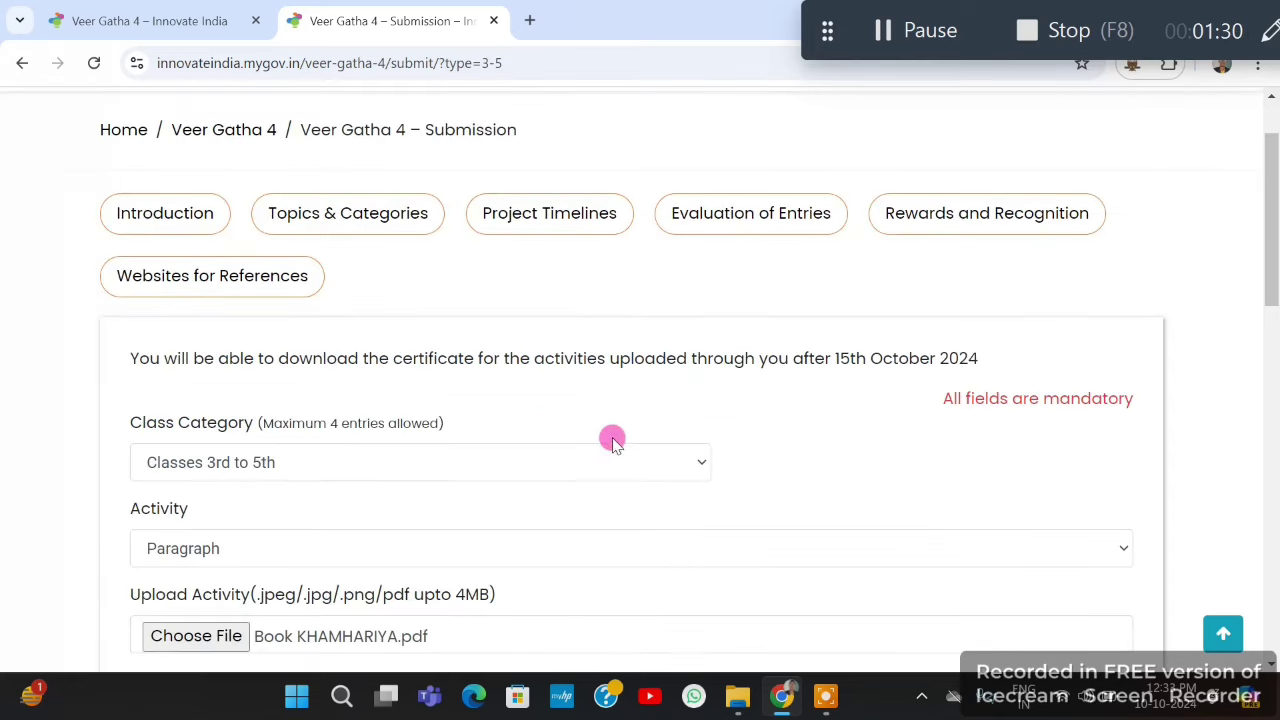
# Change the Classes 3rd to 5th activity to Painting/Drawing and attempt to submit the incomplete form
pyautogui.click(273, 552)
pyautogui.click(222, 516)
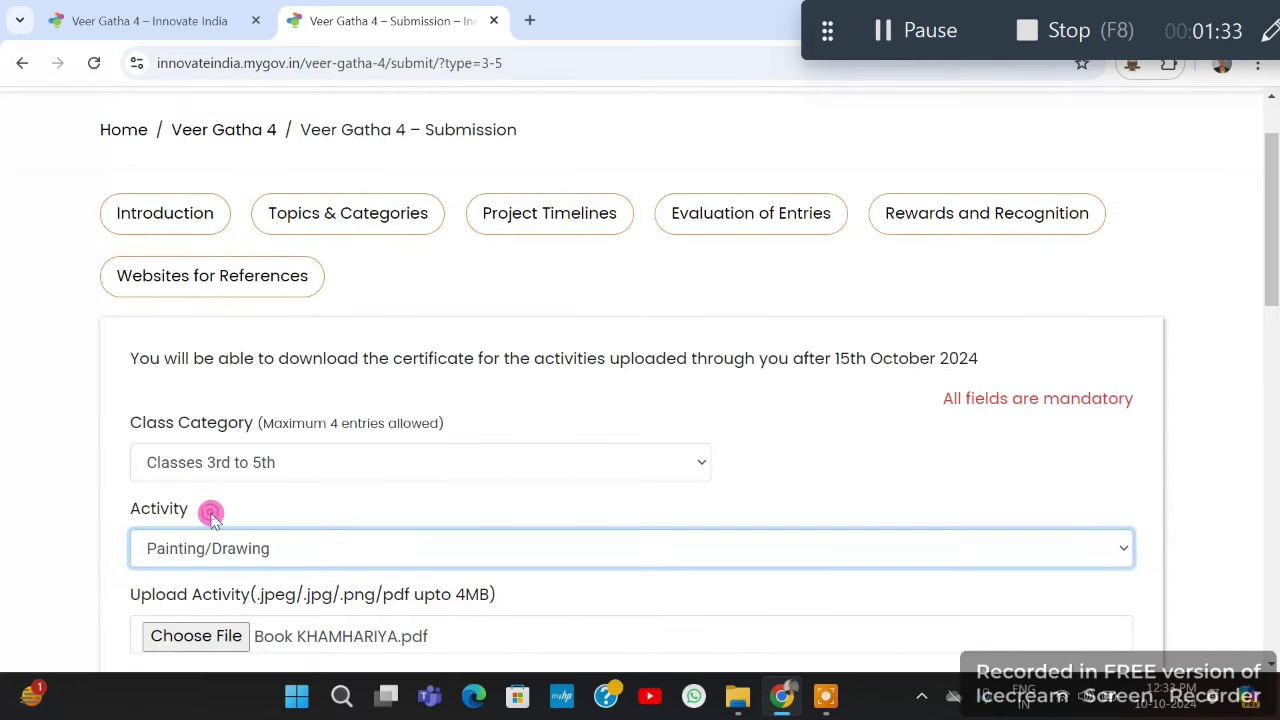
pyautogui.scroll(-4, 425, 488)
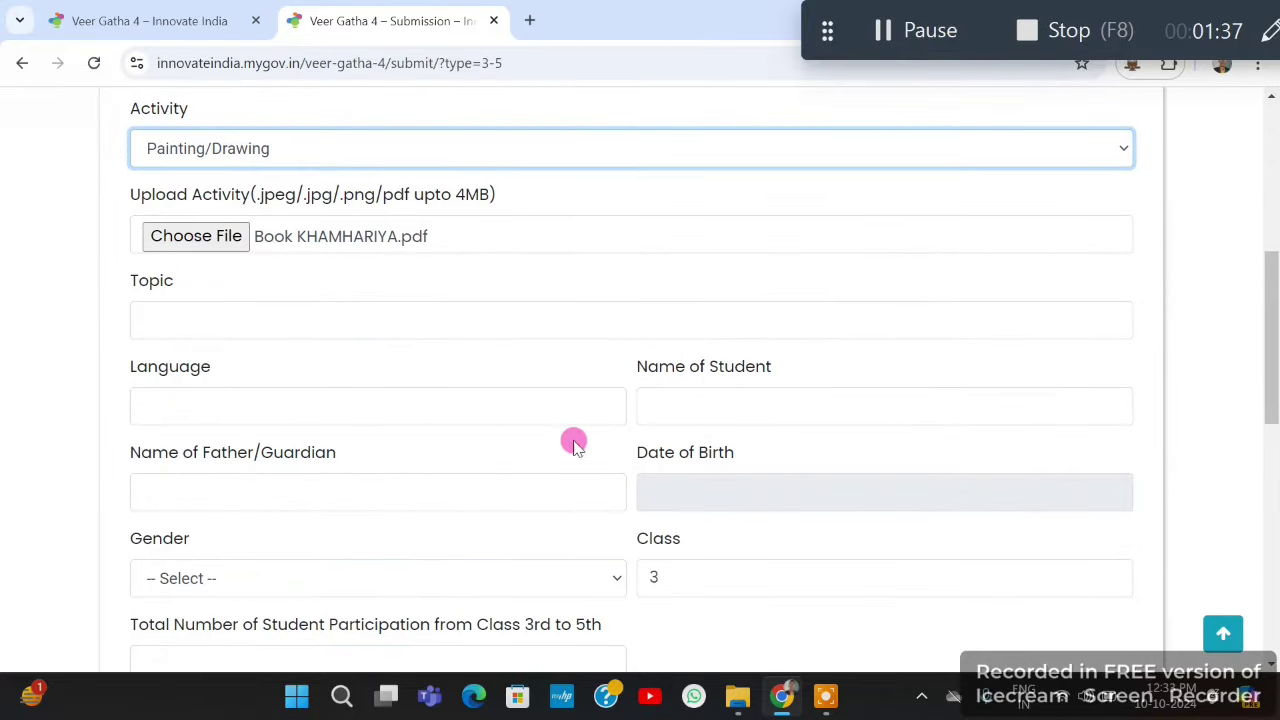
pyautogui.scroll(-2, 571, 443)
pyautogui.scroll(-1, 495, 392)
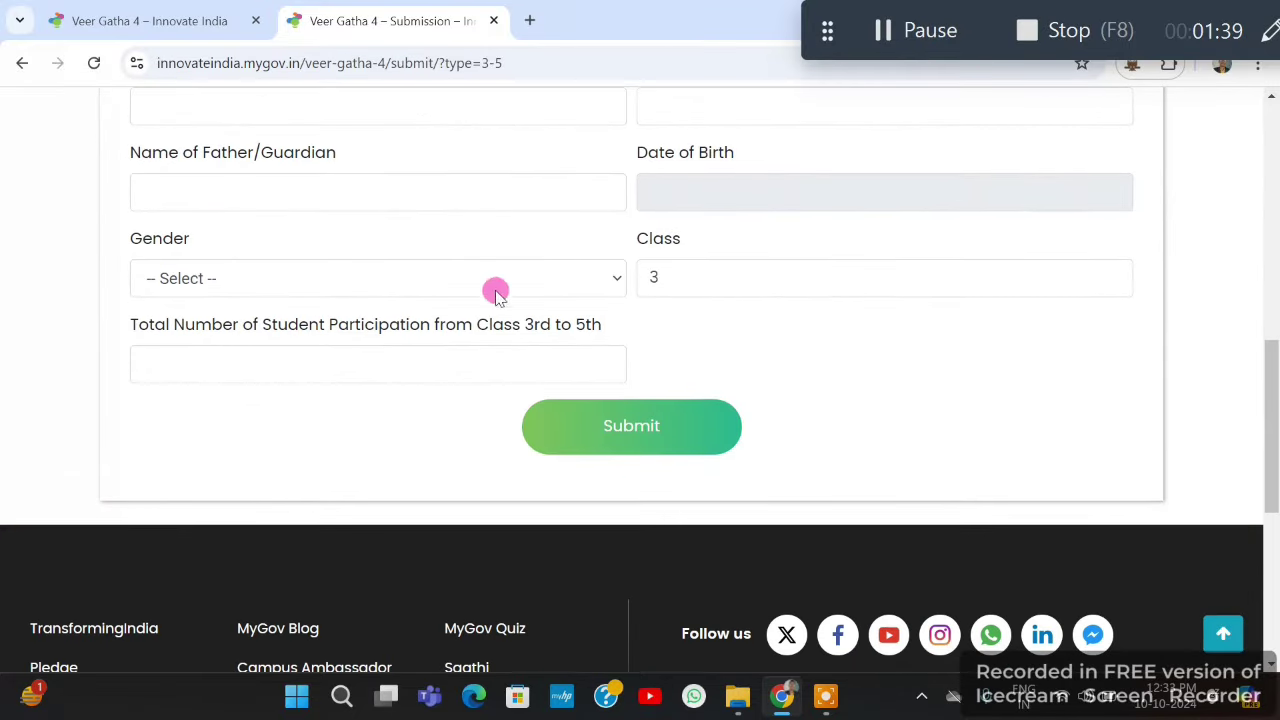
pyautogui.click(646, 460)
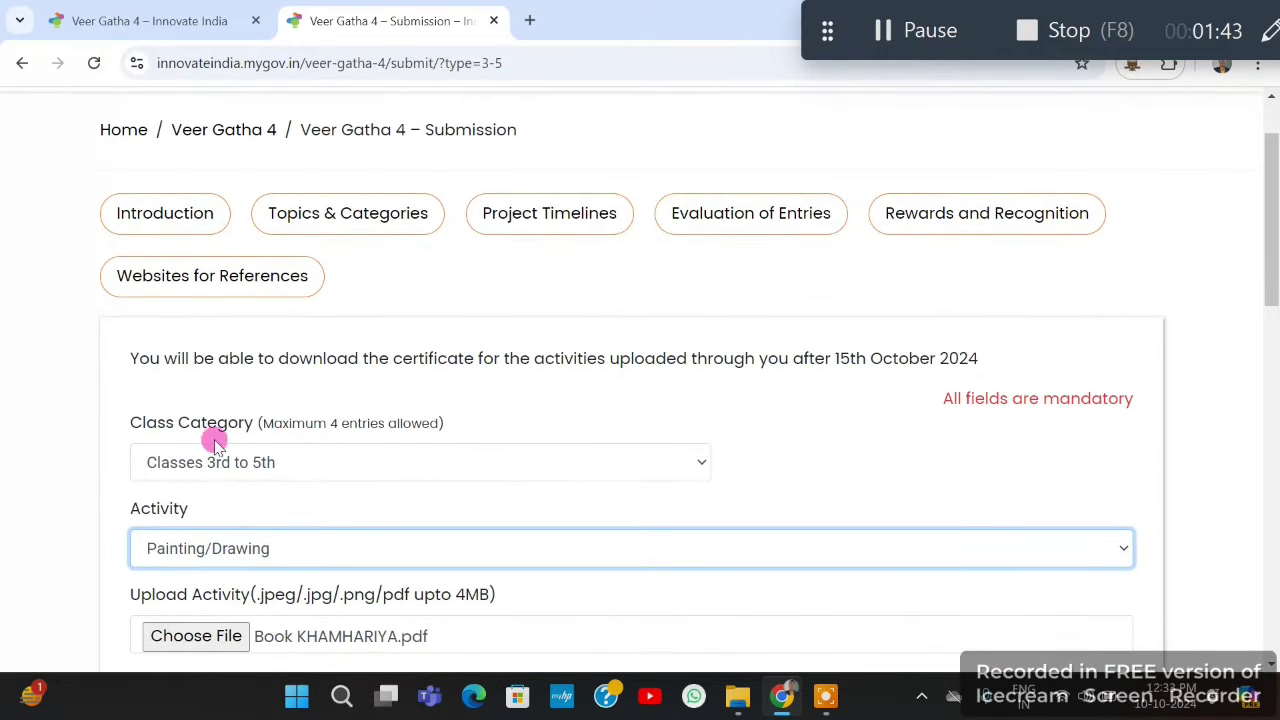
# Pick Classes 6th to 8th as the class category and expand the still-empty Activity list
pyautogui.click(166, 468)
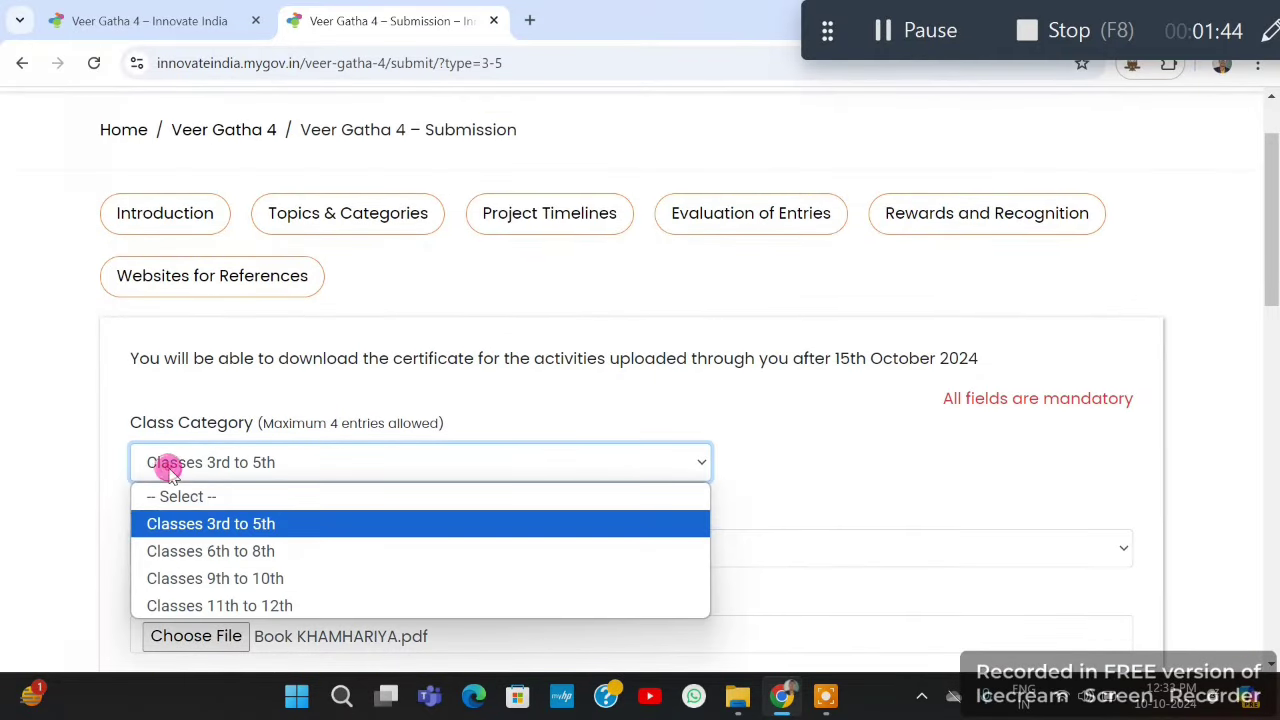
pyautogui.click(212, 551)
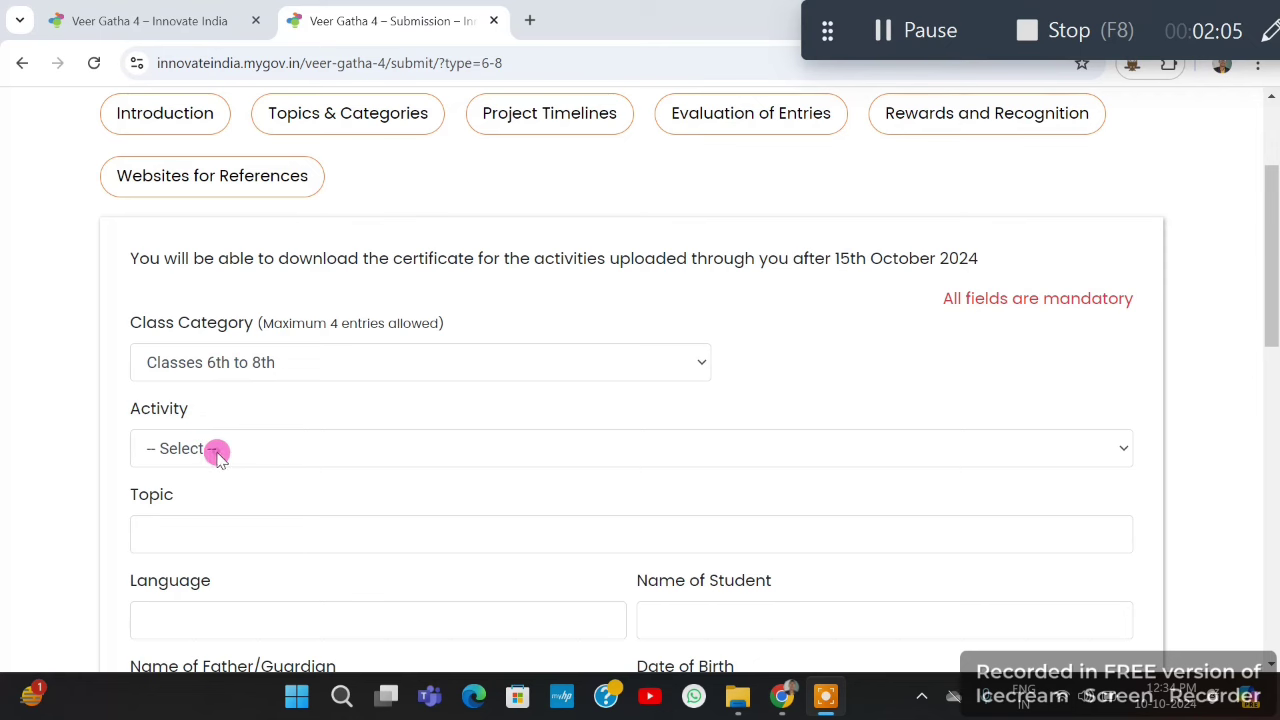
pyautogui.click(218, 455)
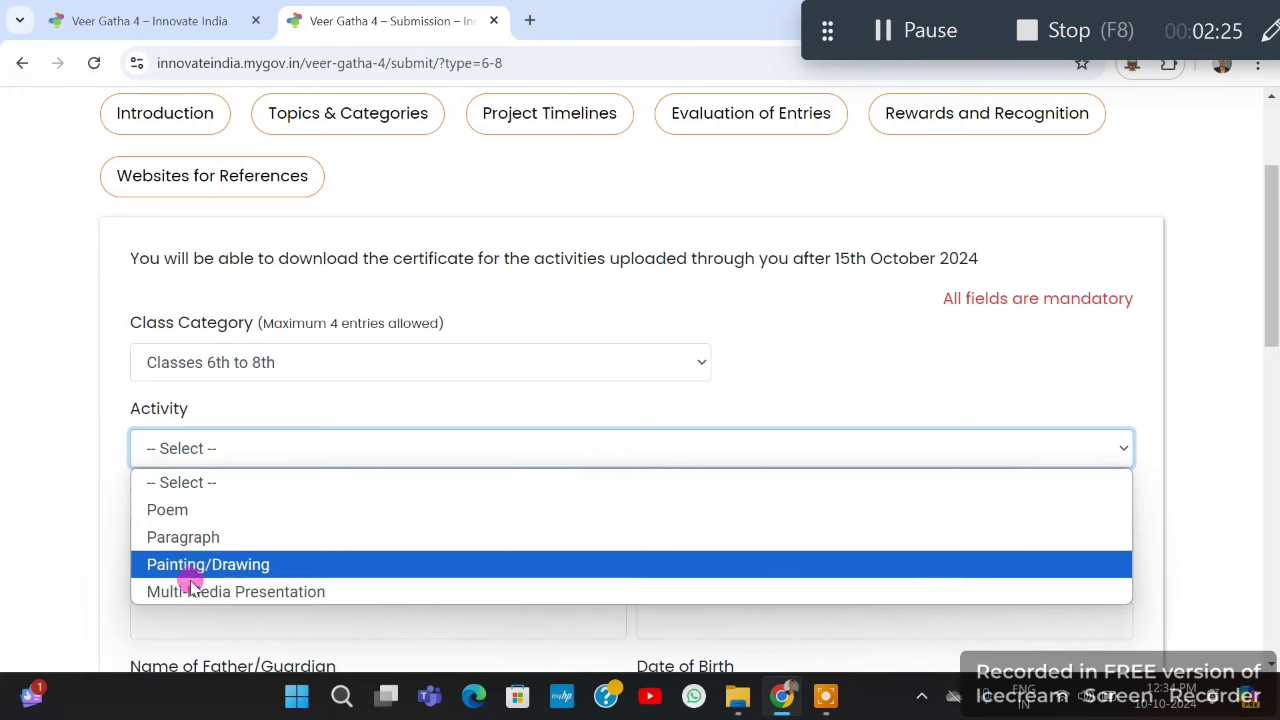
# Set the activity to Multi-Media Presentation and go to the new Video (YouTube URL) field
pyautogui.click(229, 593)
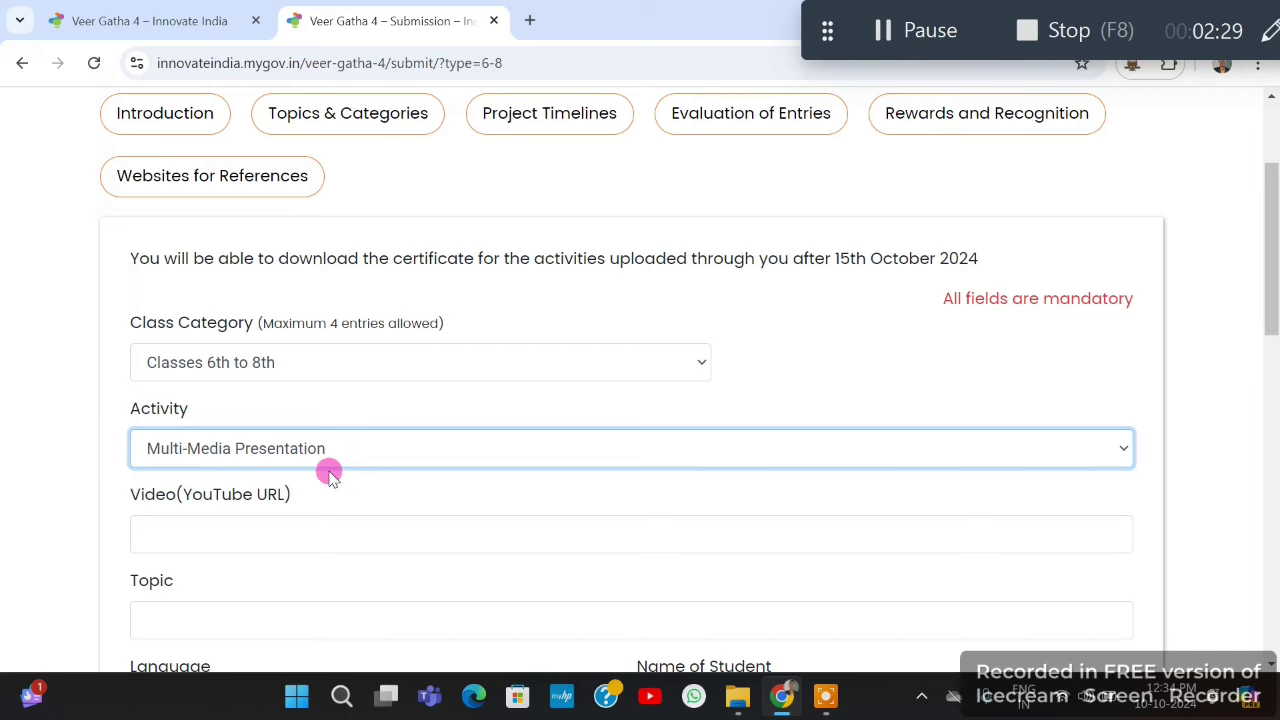
pyautogui.scroll(-1, 300, 465)
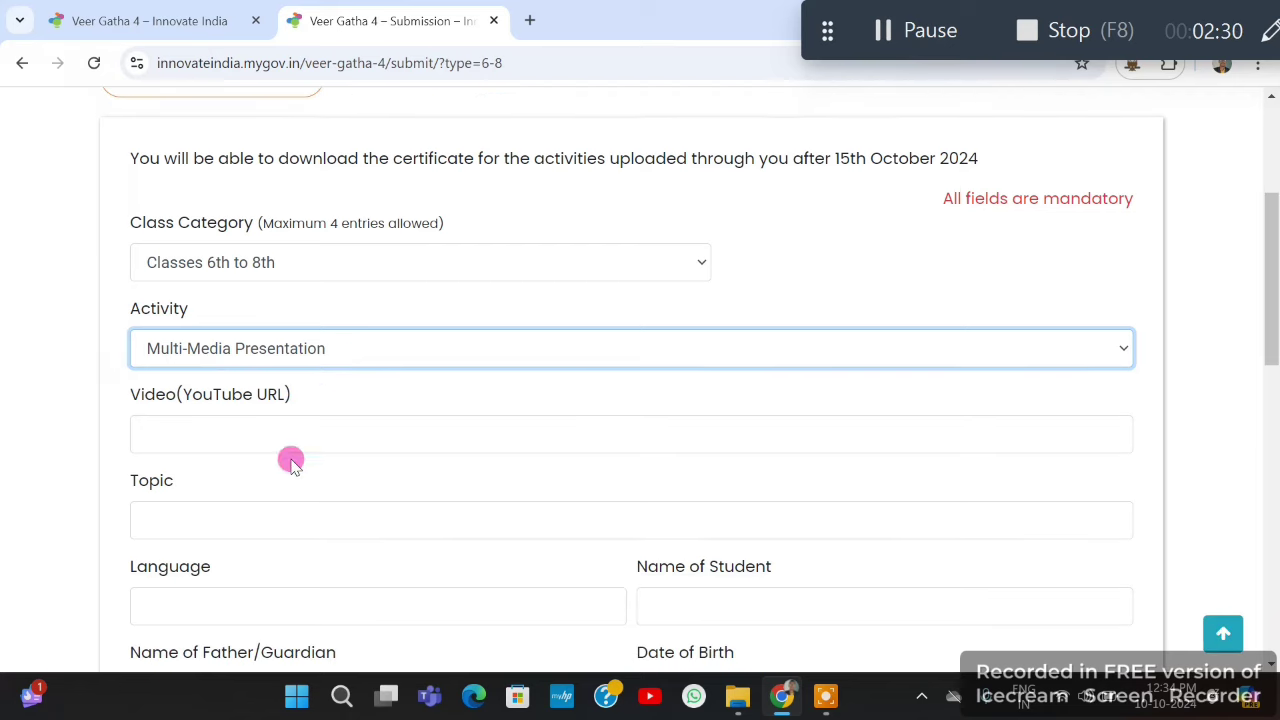
pyautogui.click(190, 432)
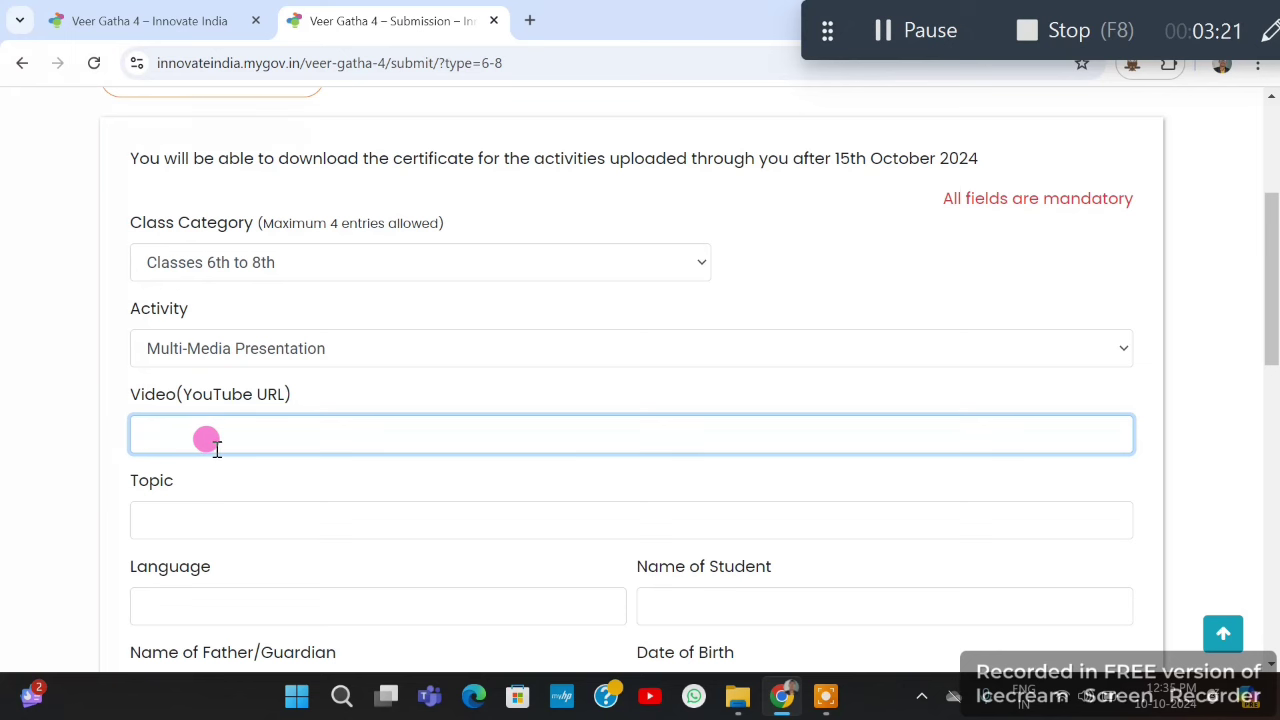
# Walk through the Topic, Language and Name of Student fields, then reopen the Class Category list
pyautogui.click(155, 520)
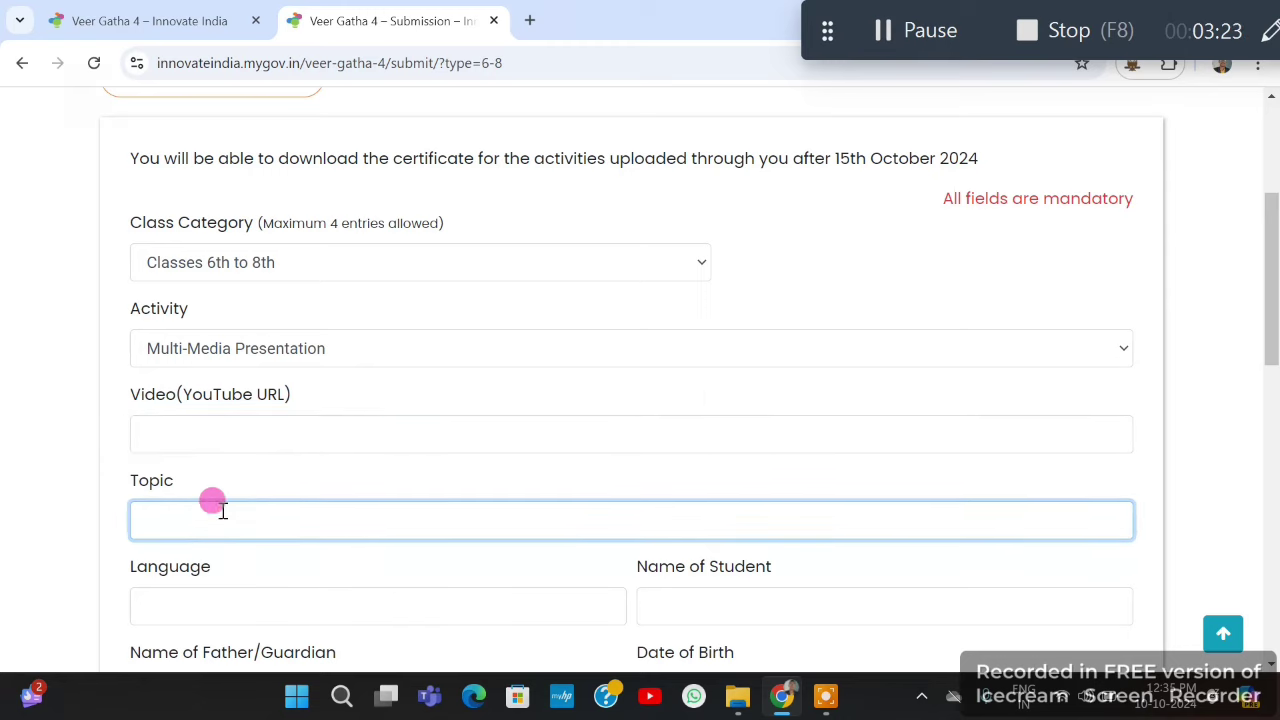
pyautogui.scroll(-2, 222, 510)
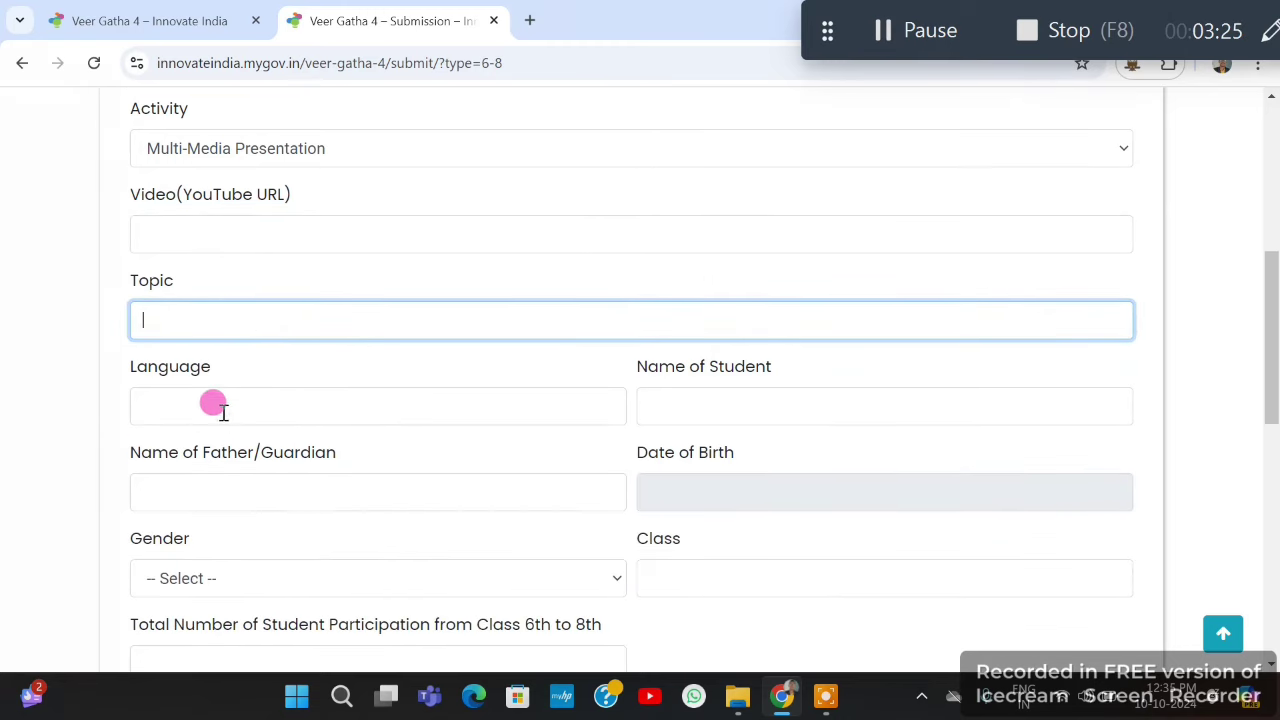
pyautogui.click(223, 408)
pyautogui.click(683, 406)
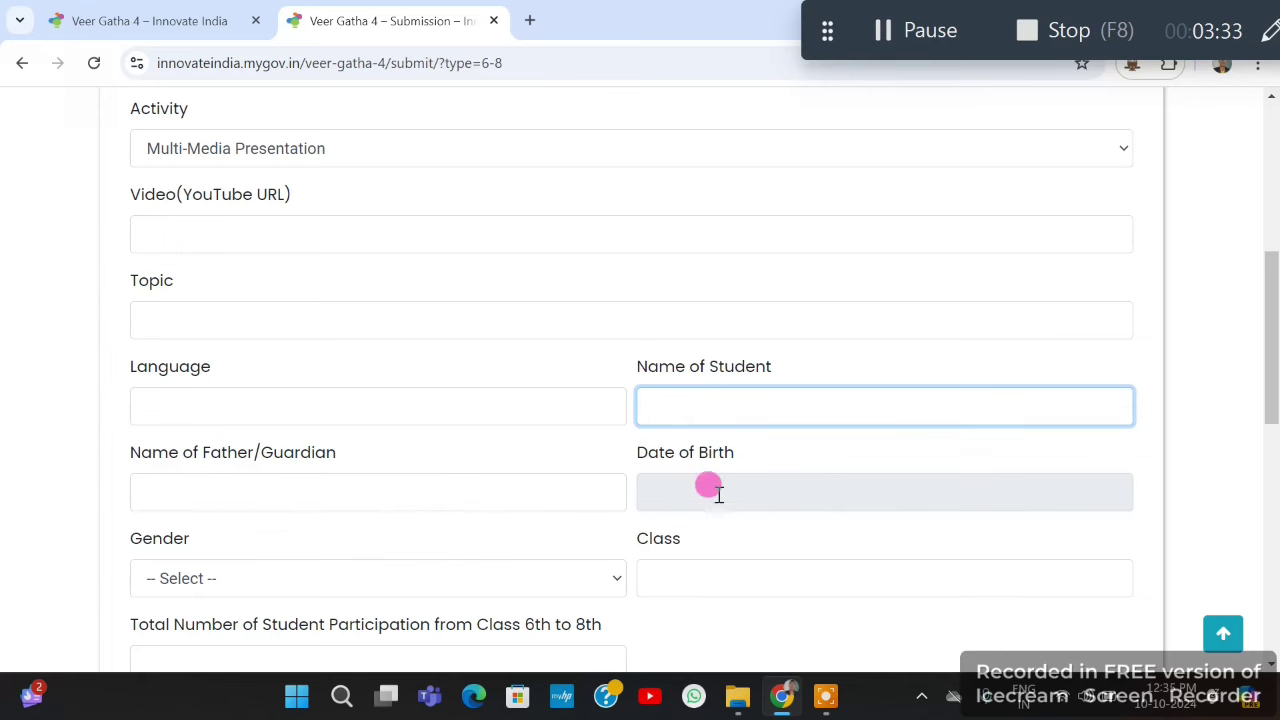
pyautogui.scroll(-3, 634, 523)
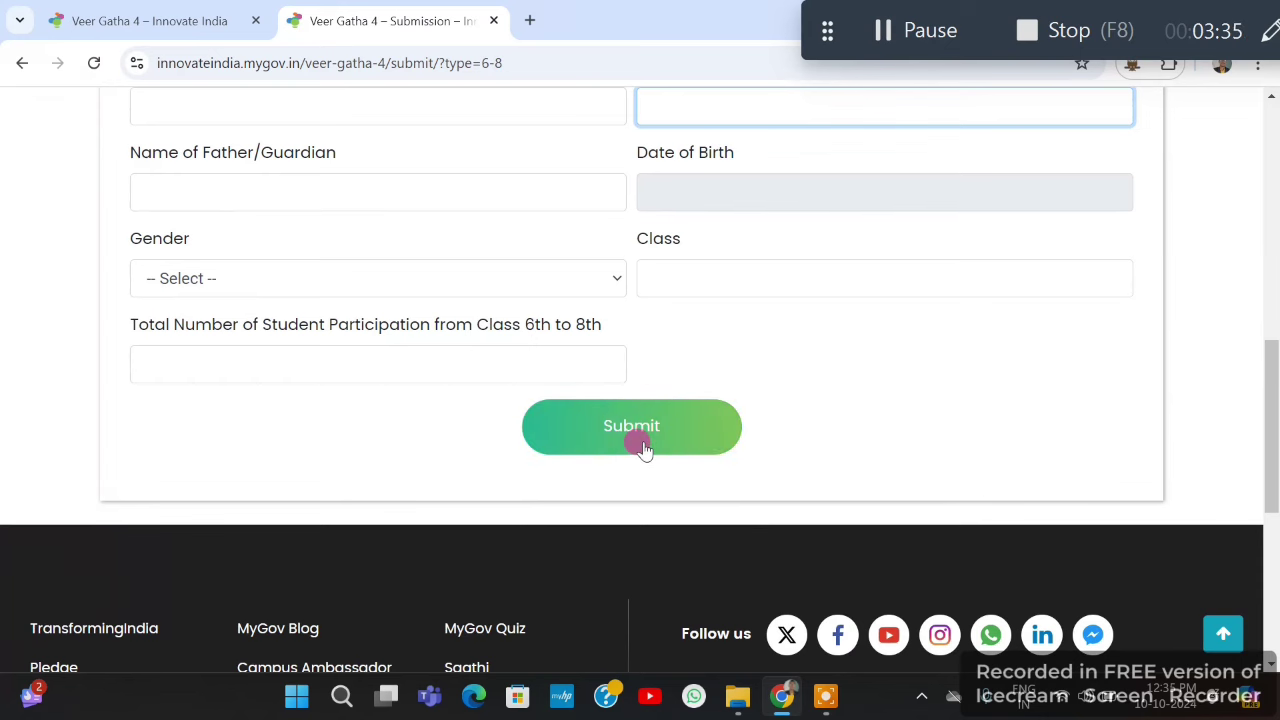
pyautogui.scroll(4, 746, 486)
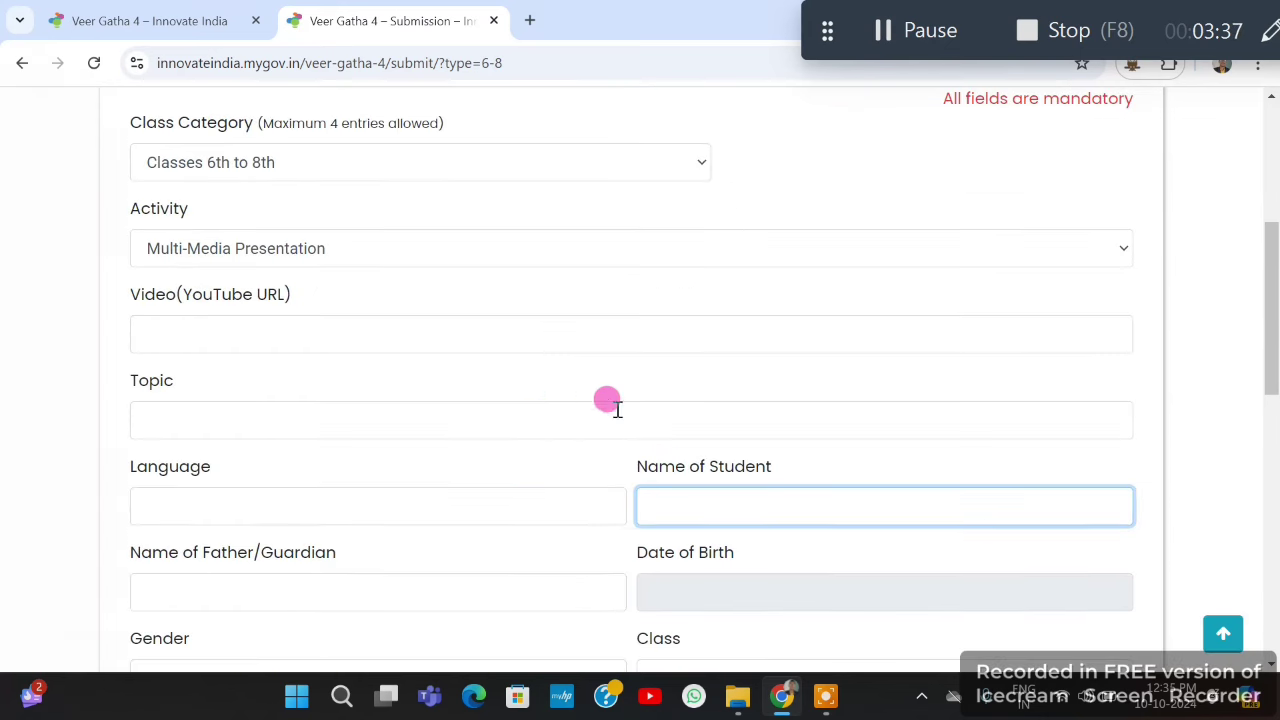
pyautogui.click(268, 163)
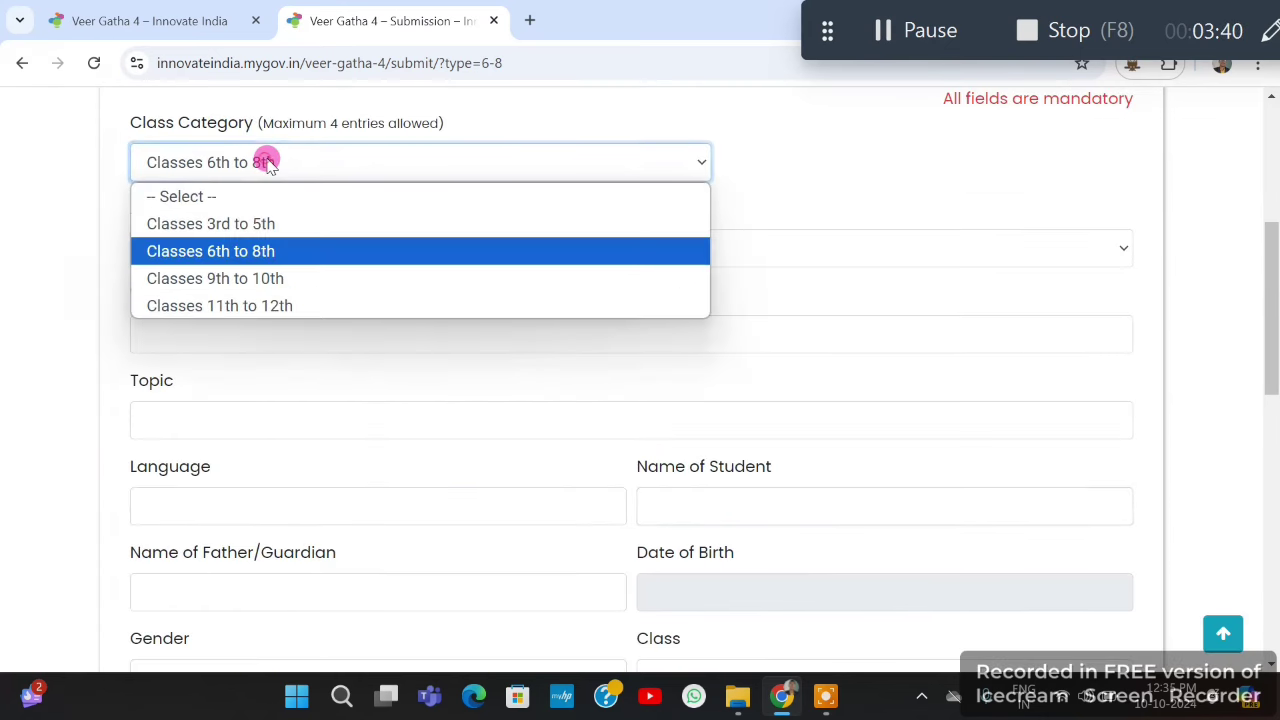
# Set the category to Classes 9th to 10th with Painting/Drawing as the activity
pyautogui.click(207, 279)
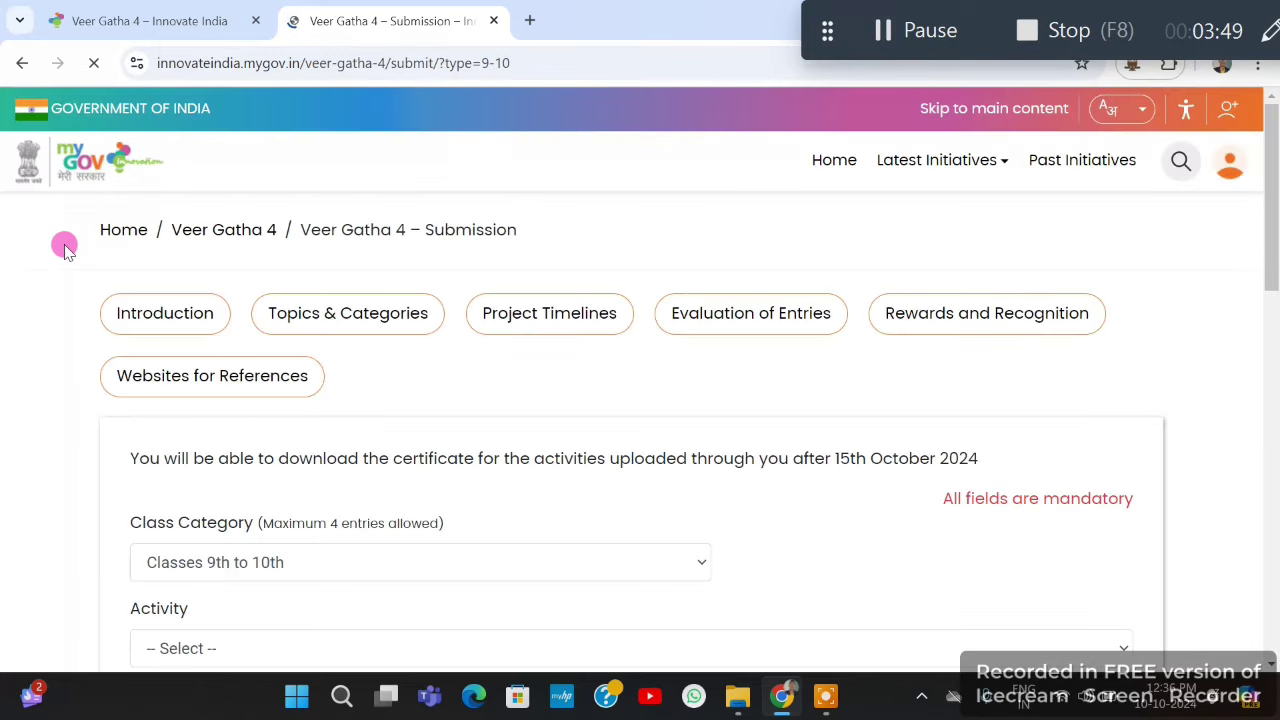
pyautogui.scroll(-3, 366, 360)
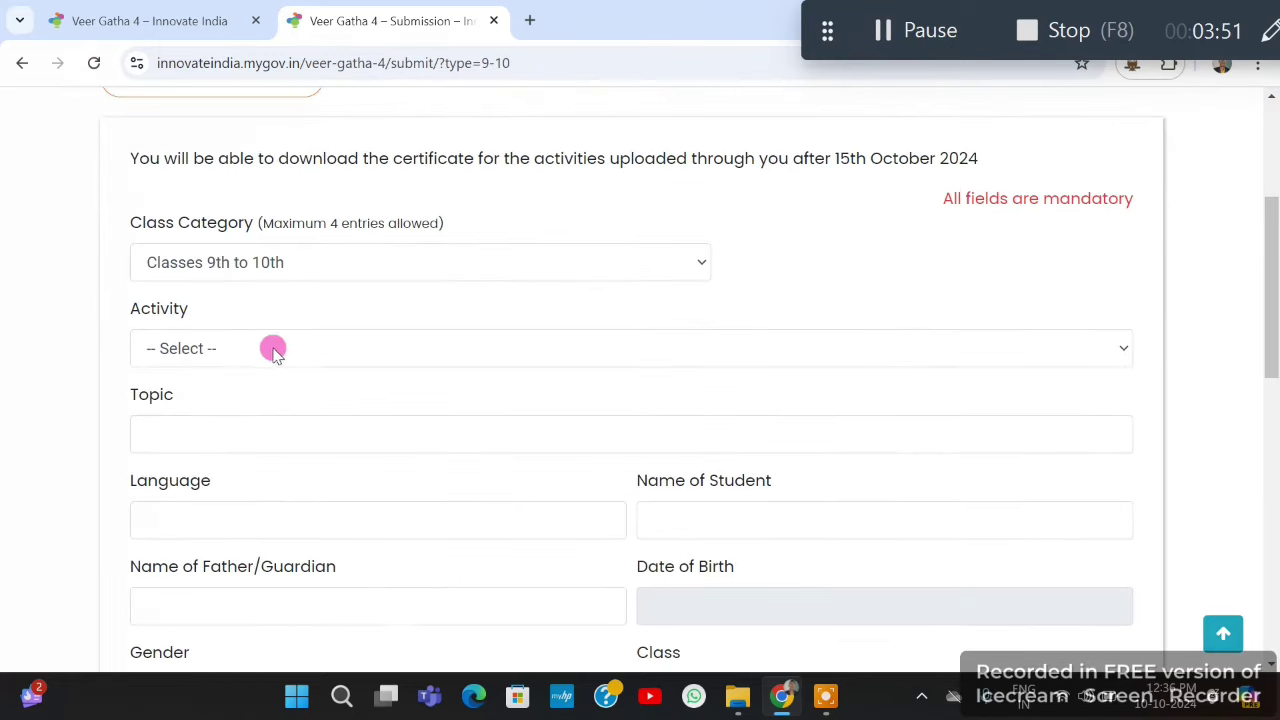
pyautogui.click(229, 347)
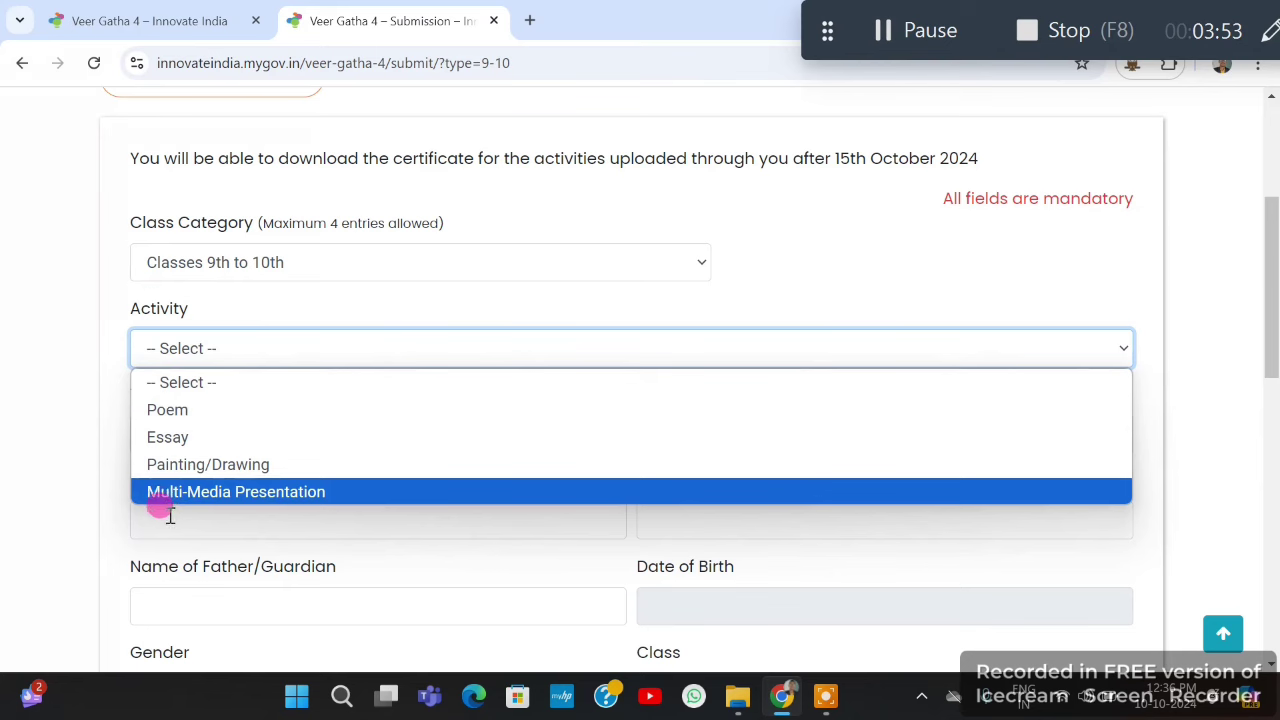
pyautogui.click(219, 464)
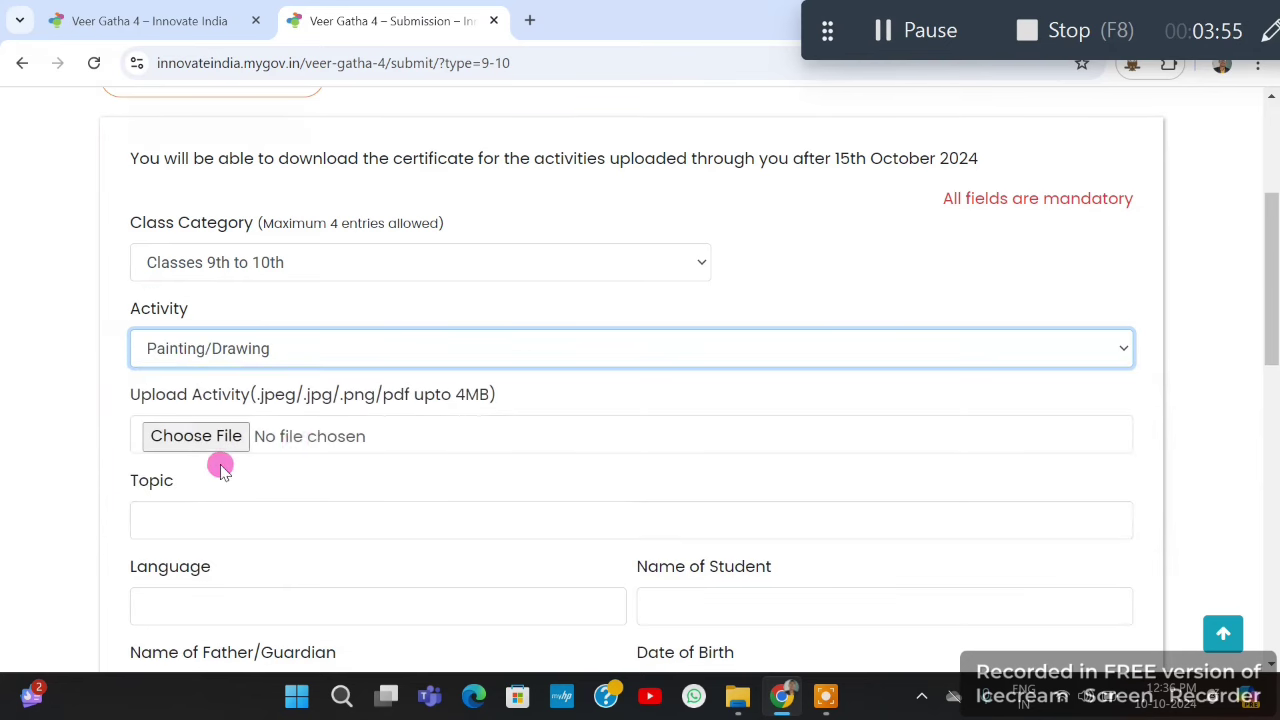
pyautogui.scroll(-2, 355, 462)
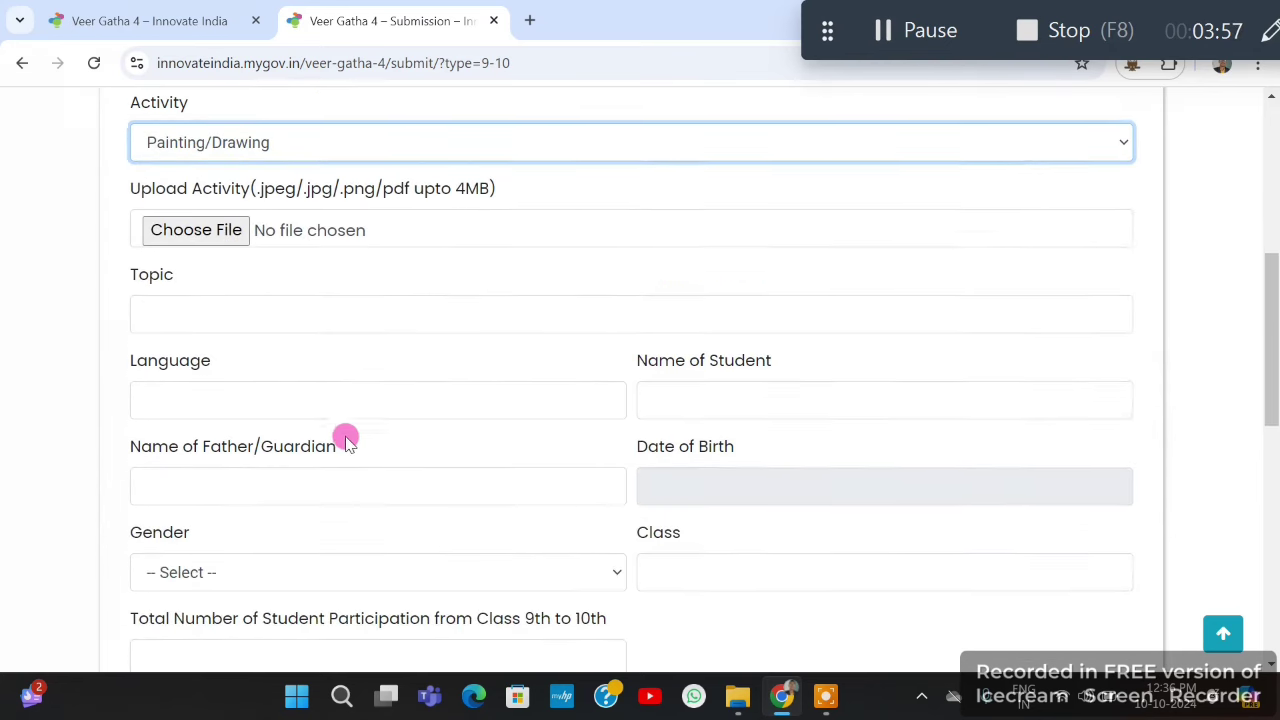
pyautogui.scroll(-1, 346, 440)
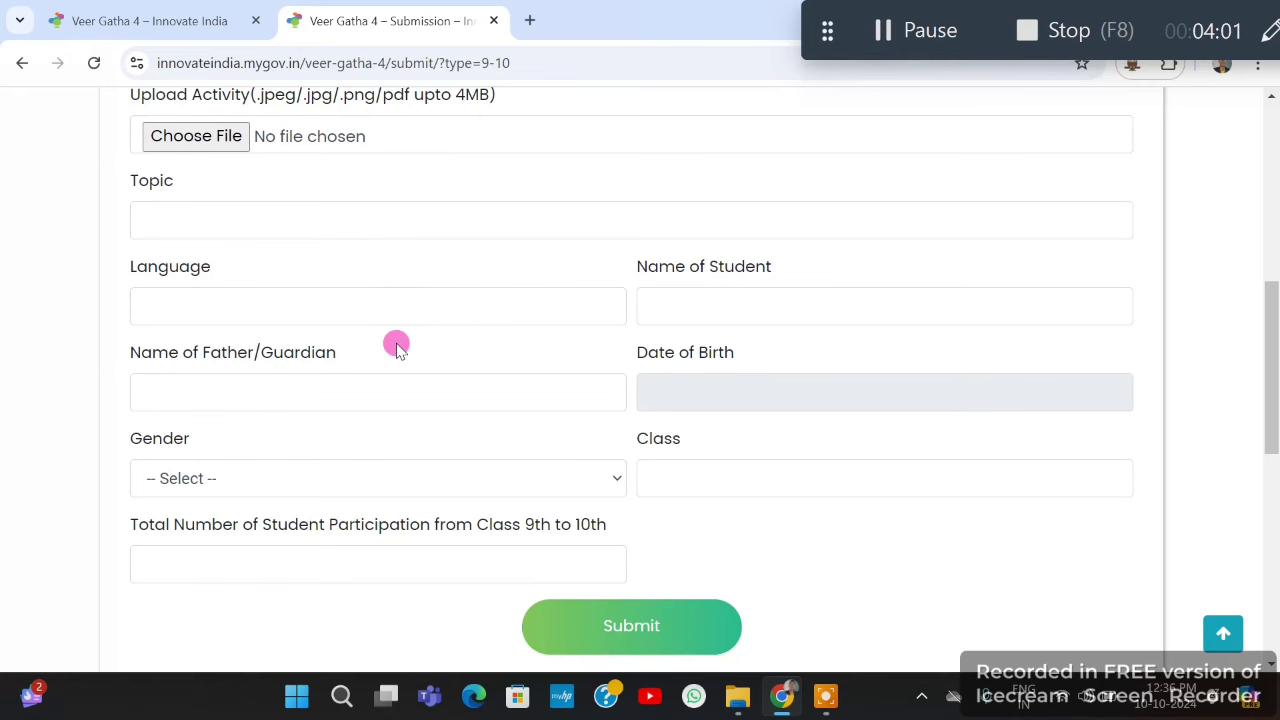
pyautogui.scroll(2, 360, 350)
# Show Multi-Media Presentation's YouTube URL field, then switch the activity to Poem
pyautogui.click(276, 256)
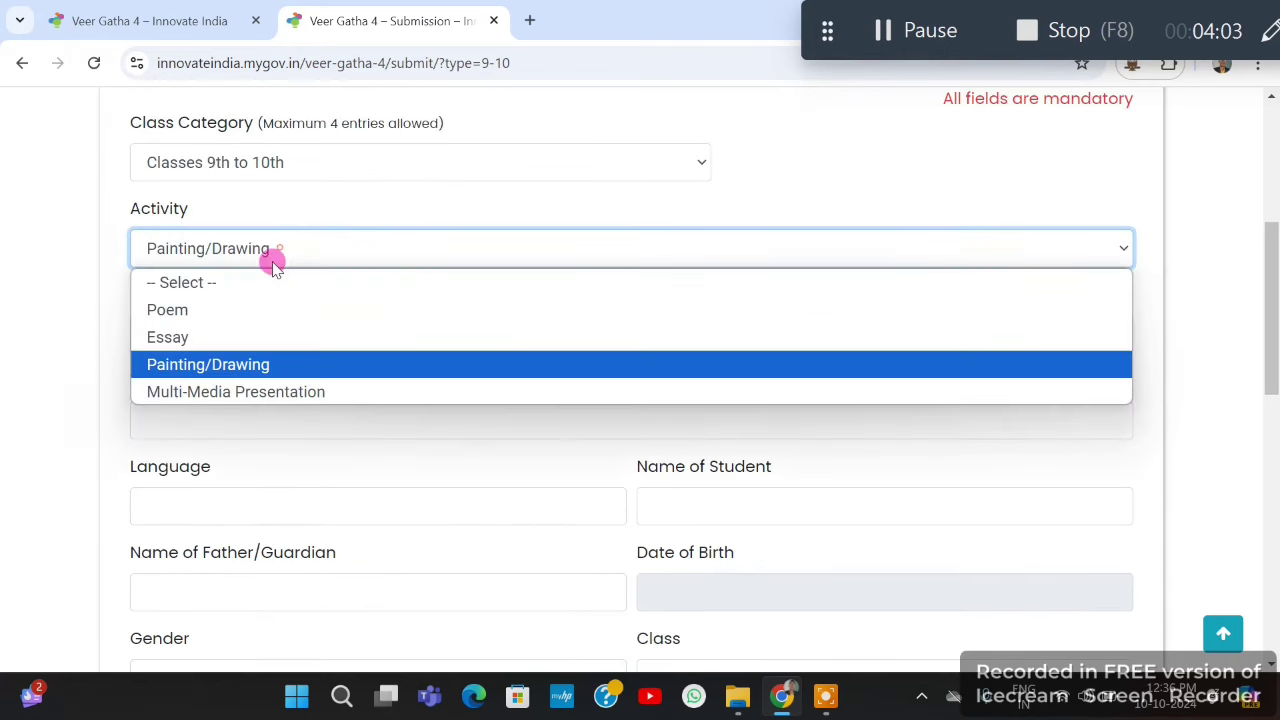
pyautogui.click(295, 392)
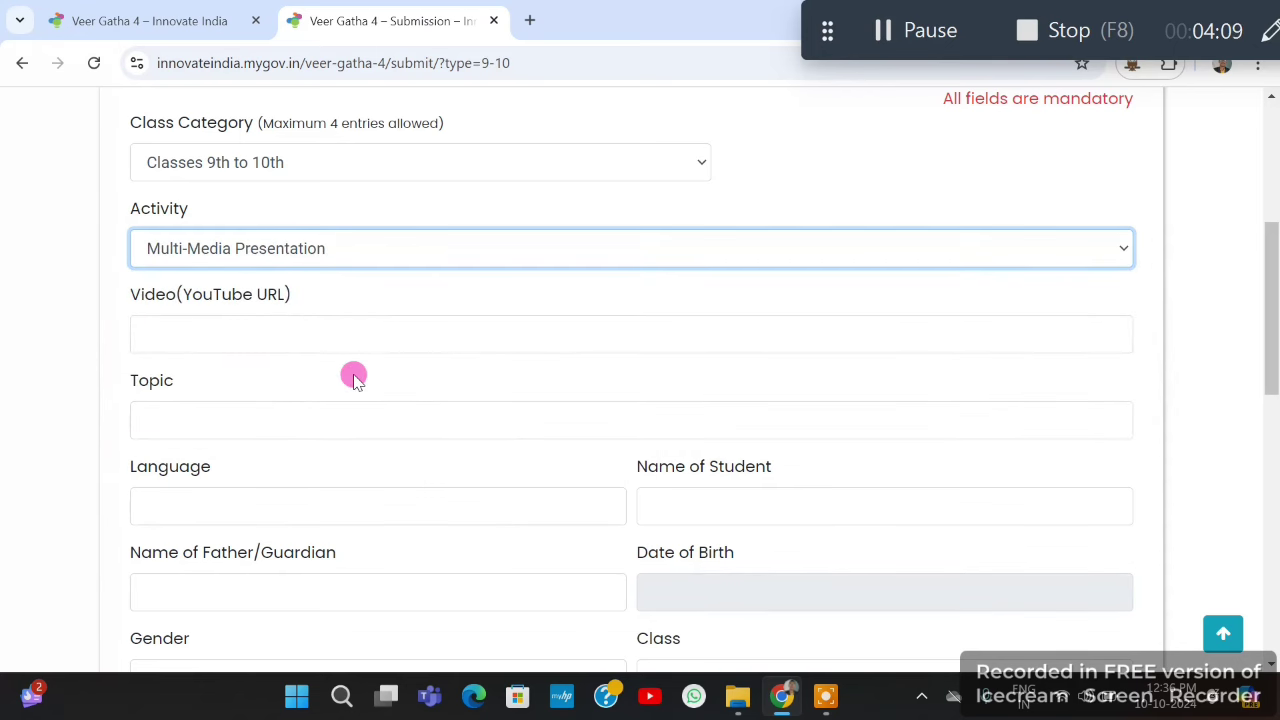
pyautogui.click(268, 345)
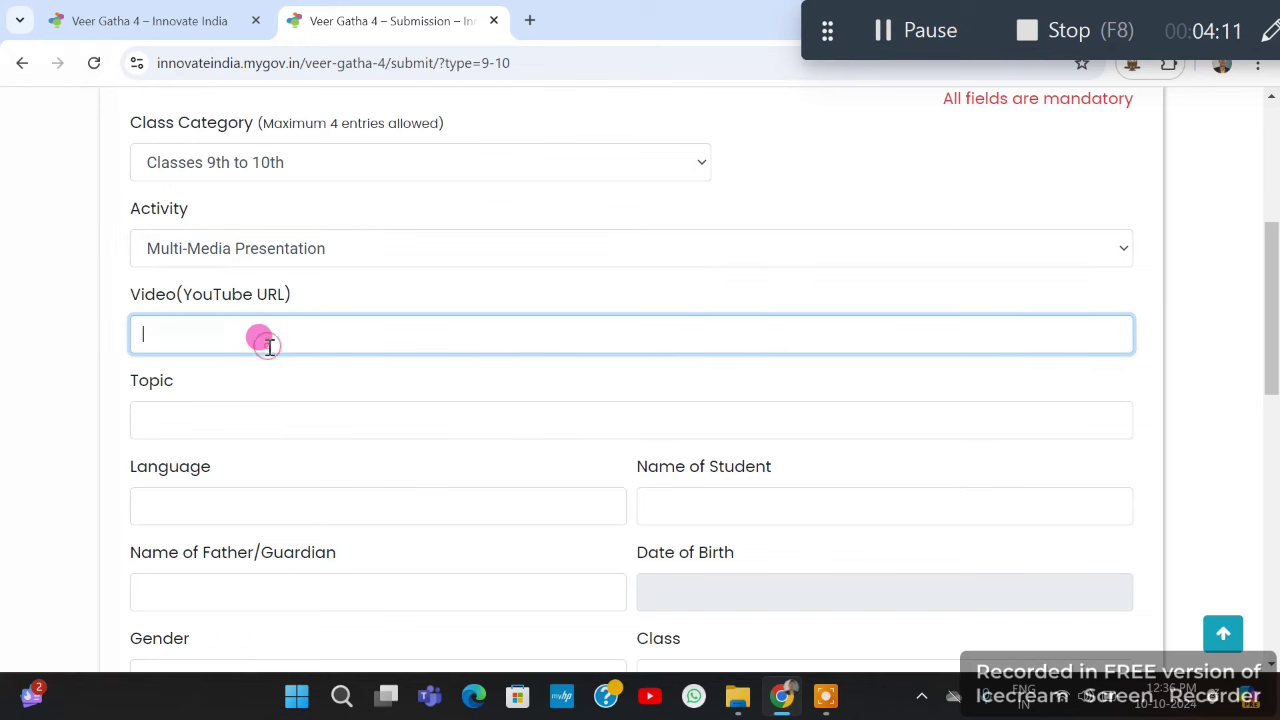
pyautogui.click(903, 30)
pyautogui.click(903, 30)
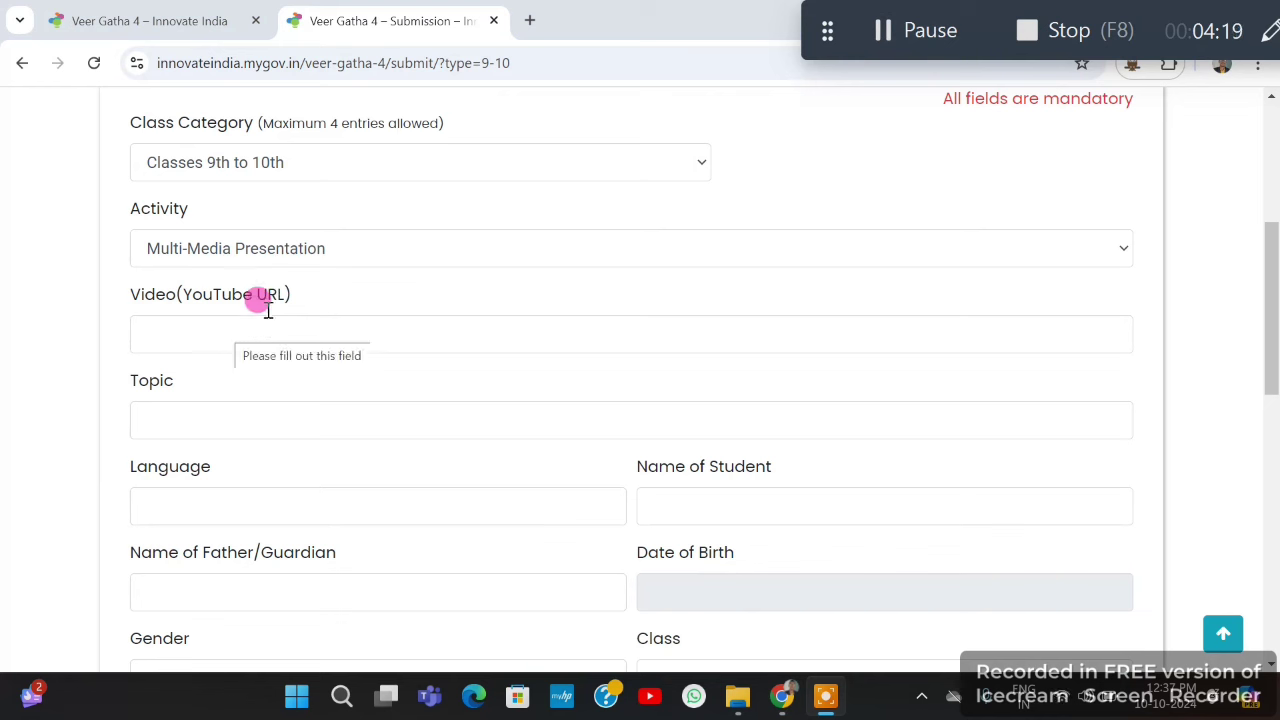
pyautogui.click(272, 248)
pyautogui.click(222, 312)
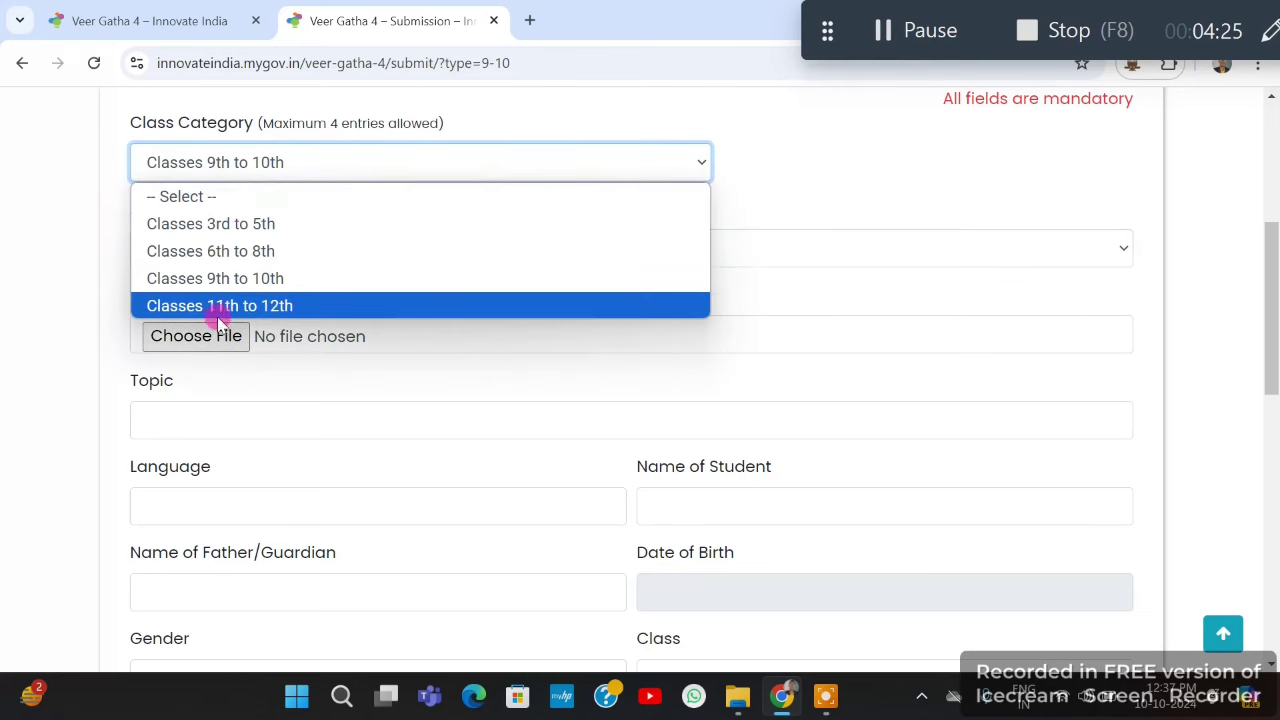
# Change the category to Classes 11th to 12th, then view the Topics & Categories word-limit table
pyautogui.click(221, 306)
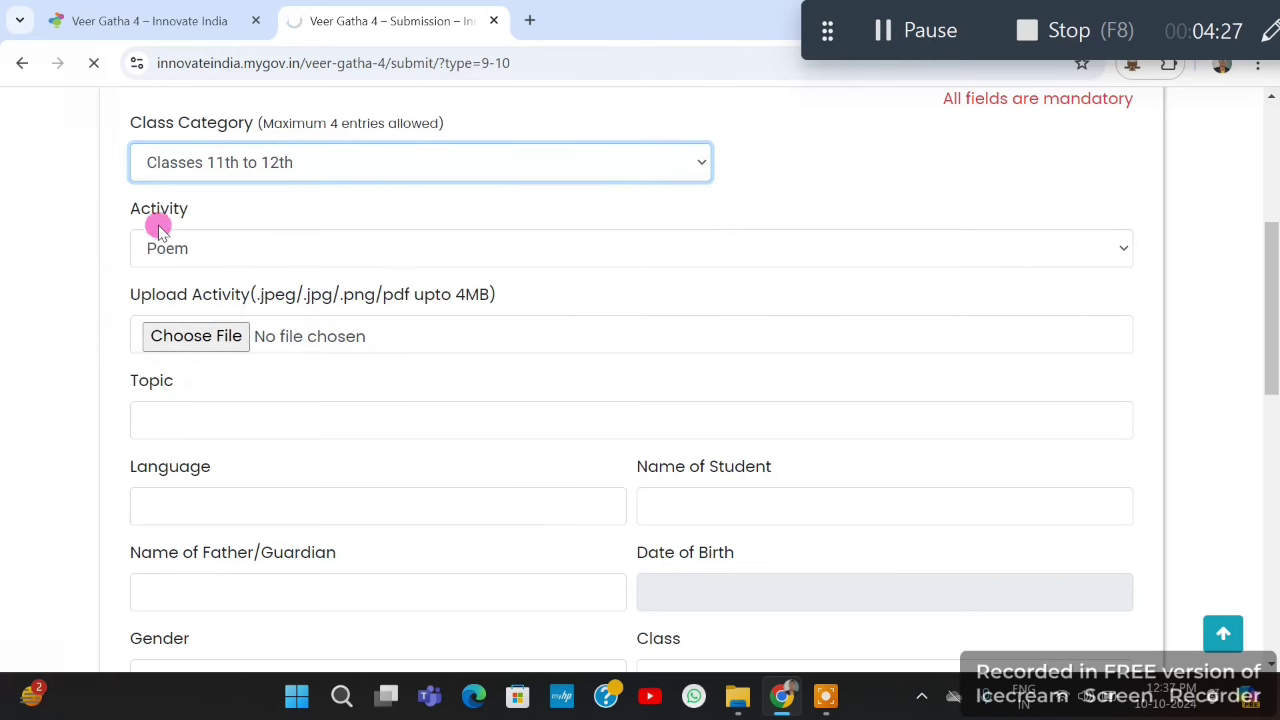
pyautogui.click(248, 255)
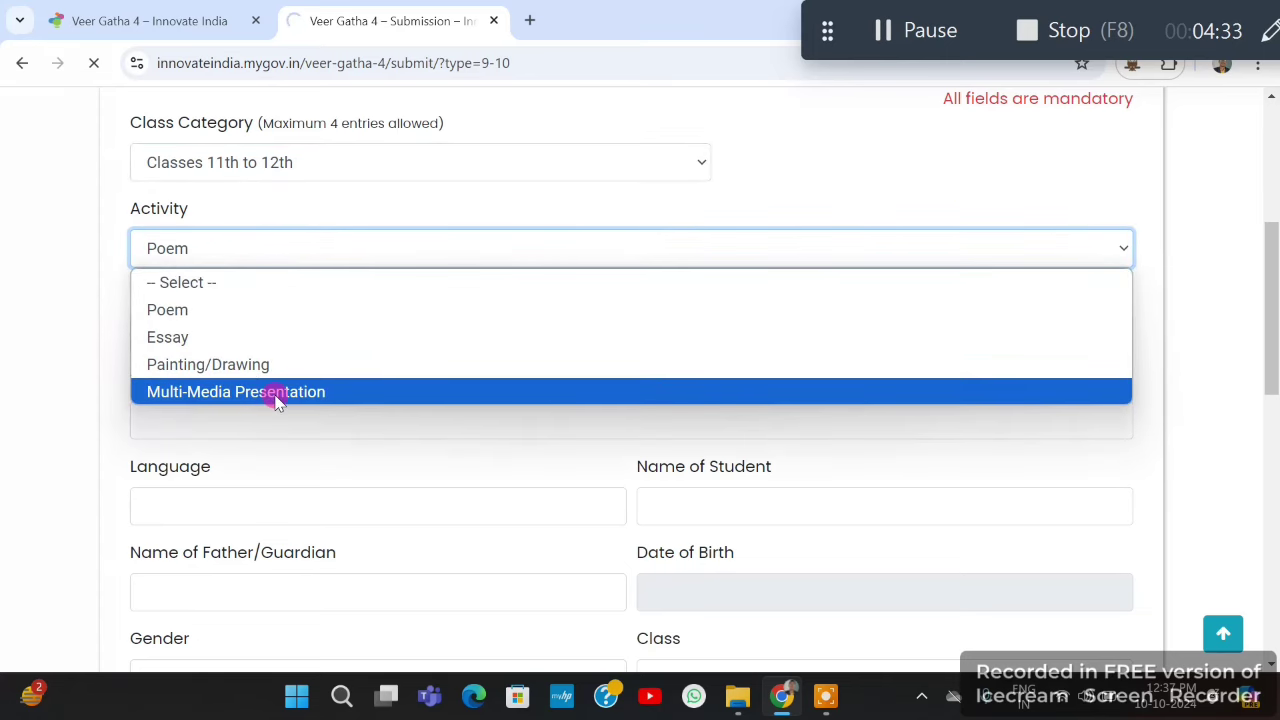
pyautogui.click(125, 21)
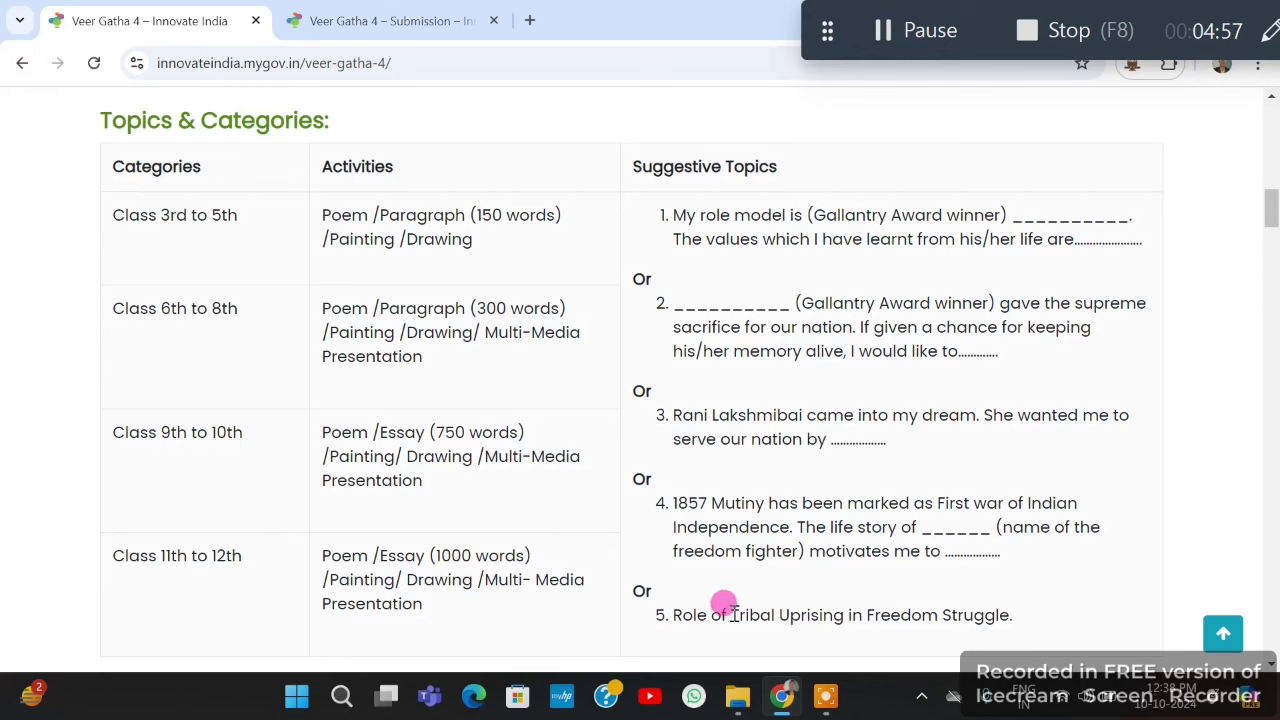
# Back on the submission form, set the Classes 11th to 12th activity to Painting/Drawing
pyautogui.click(407, 20)
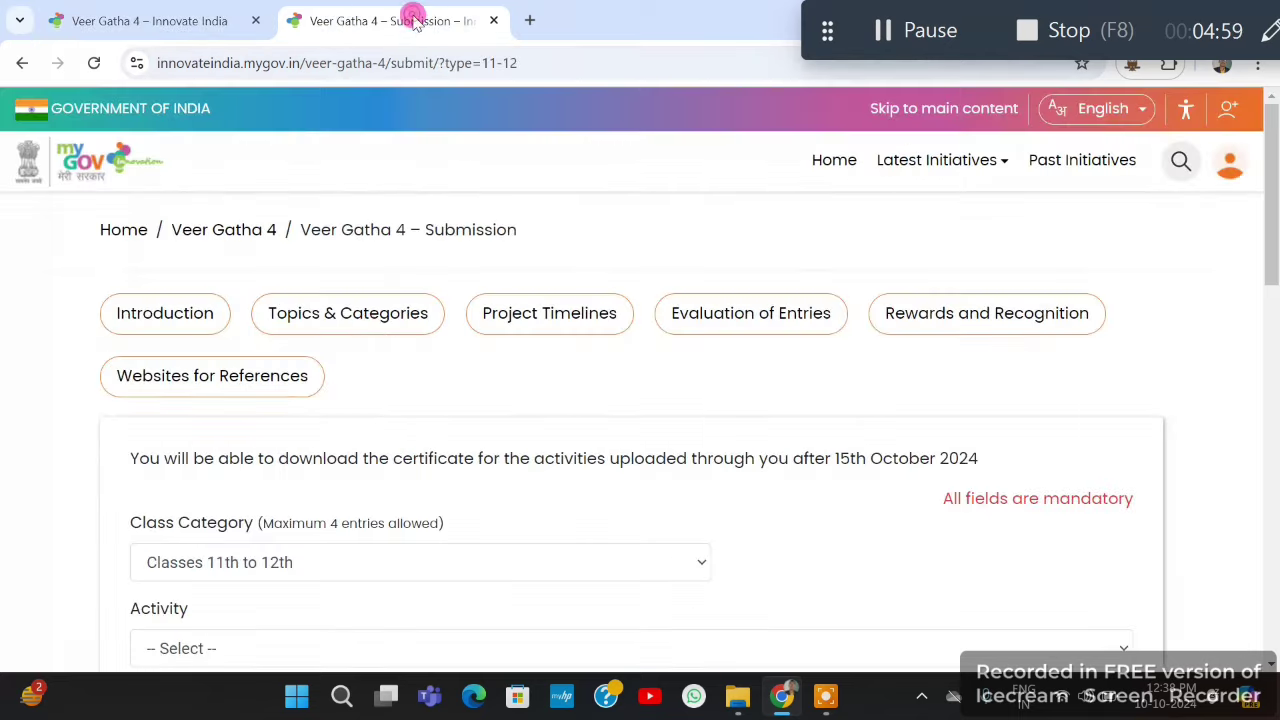
pyautogui.scroll(-1, 371, 432)
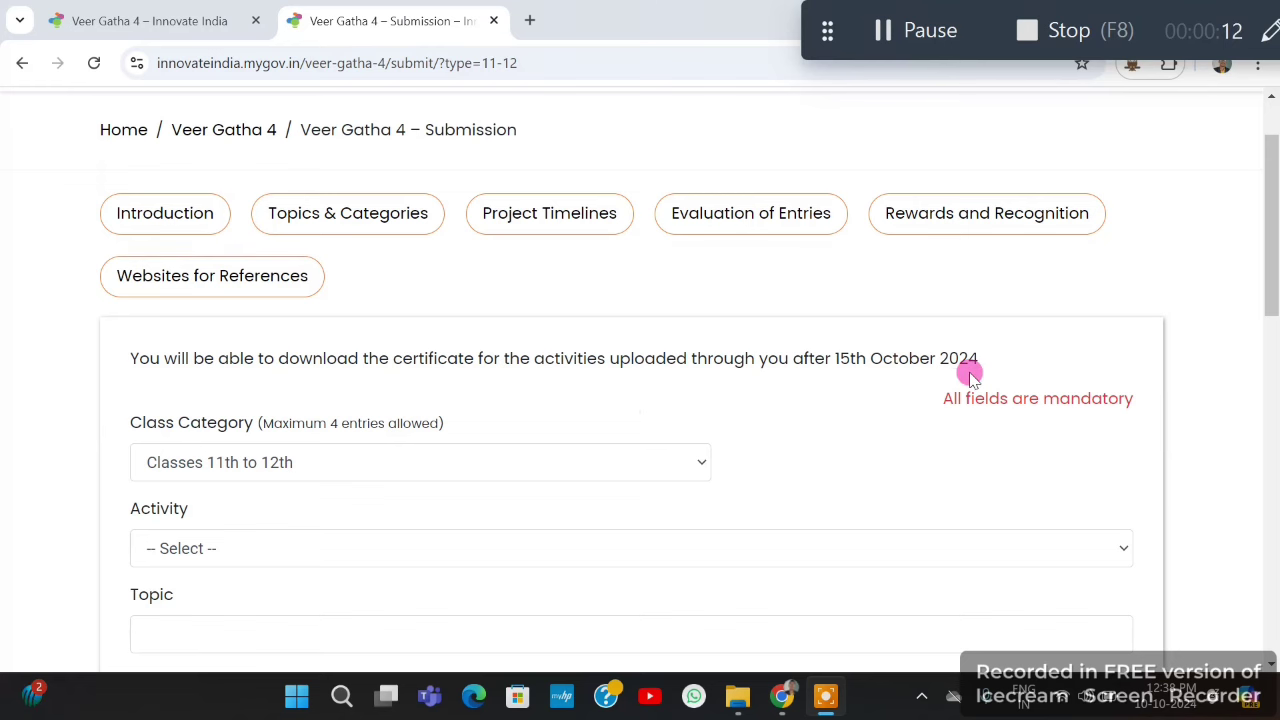
pyautogui.scroll(-2, 420, 486)
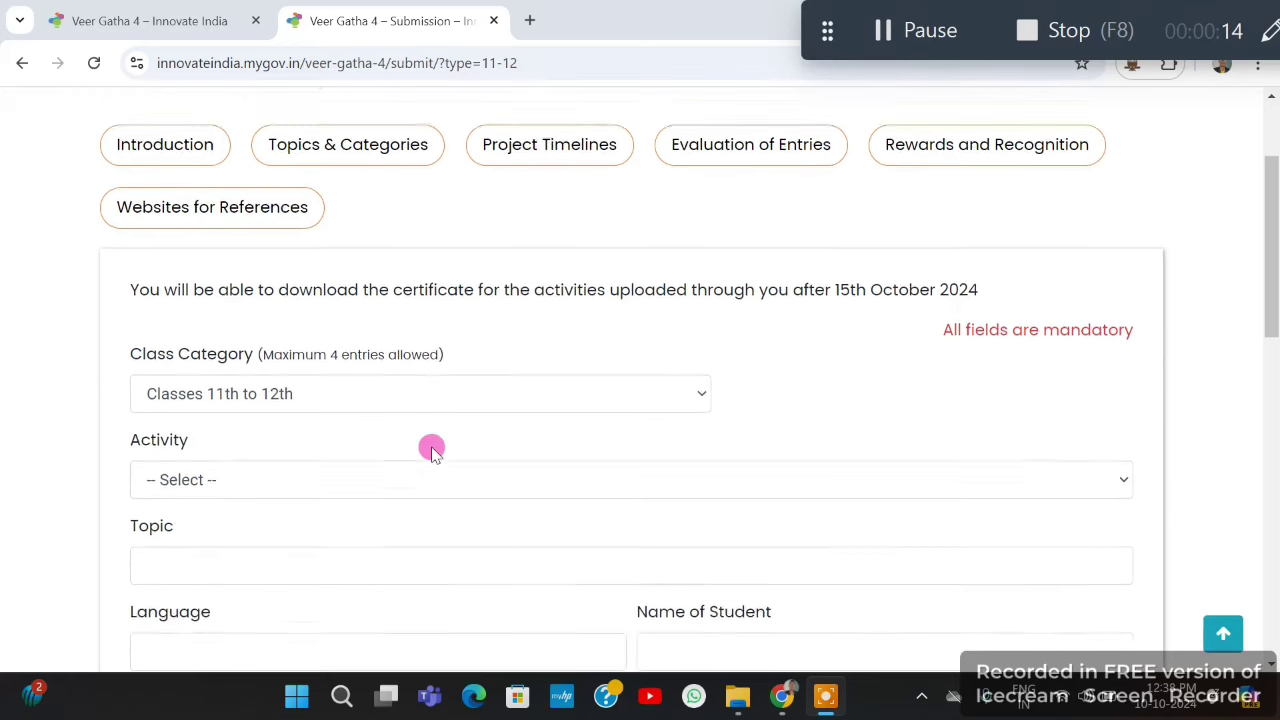
pyautogui.click(246, 348)
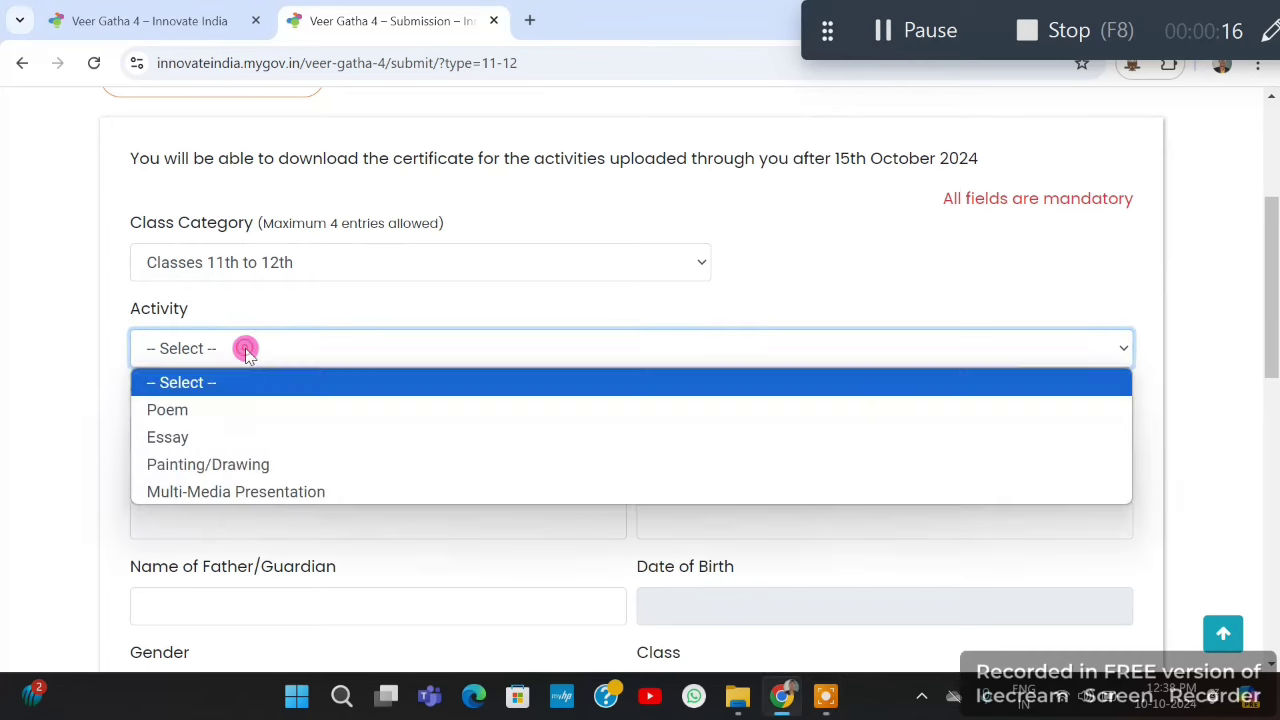
pyautogui.click(226, 470)
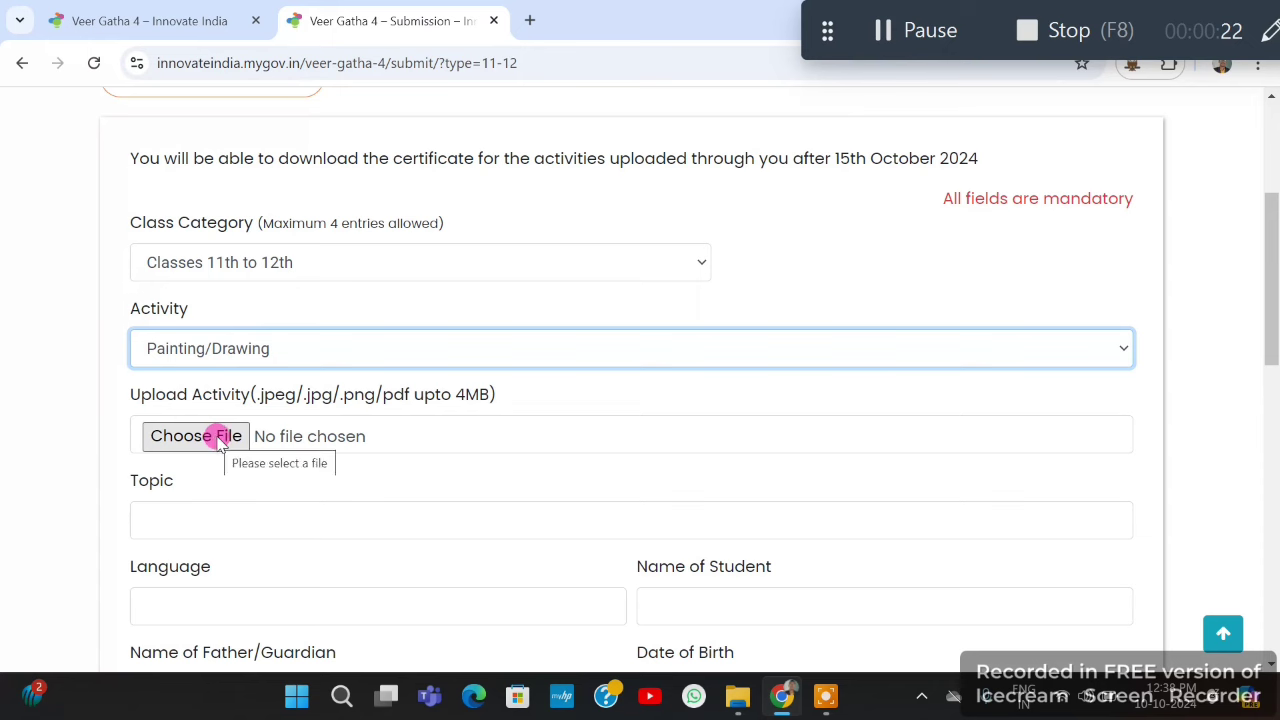
# Consult the suggested topics in the Topics & Categories table for the Topic field, then return
pyautogui.click(205, 520)
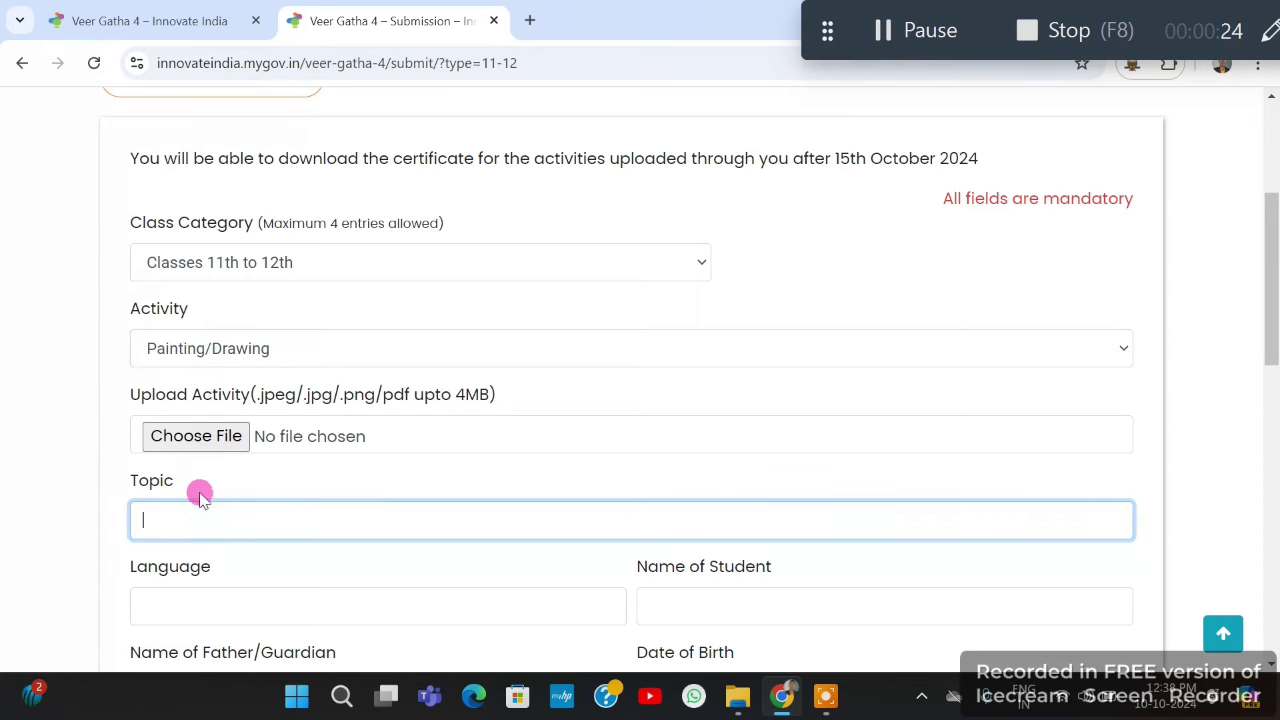
pyautogui.click(185, 22)
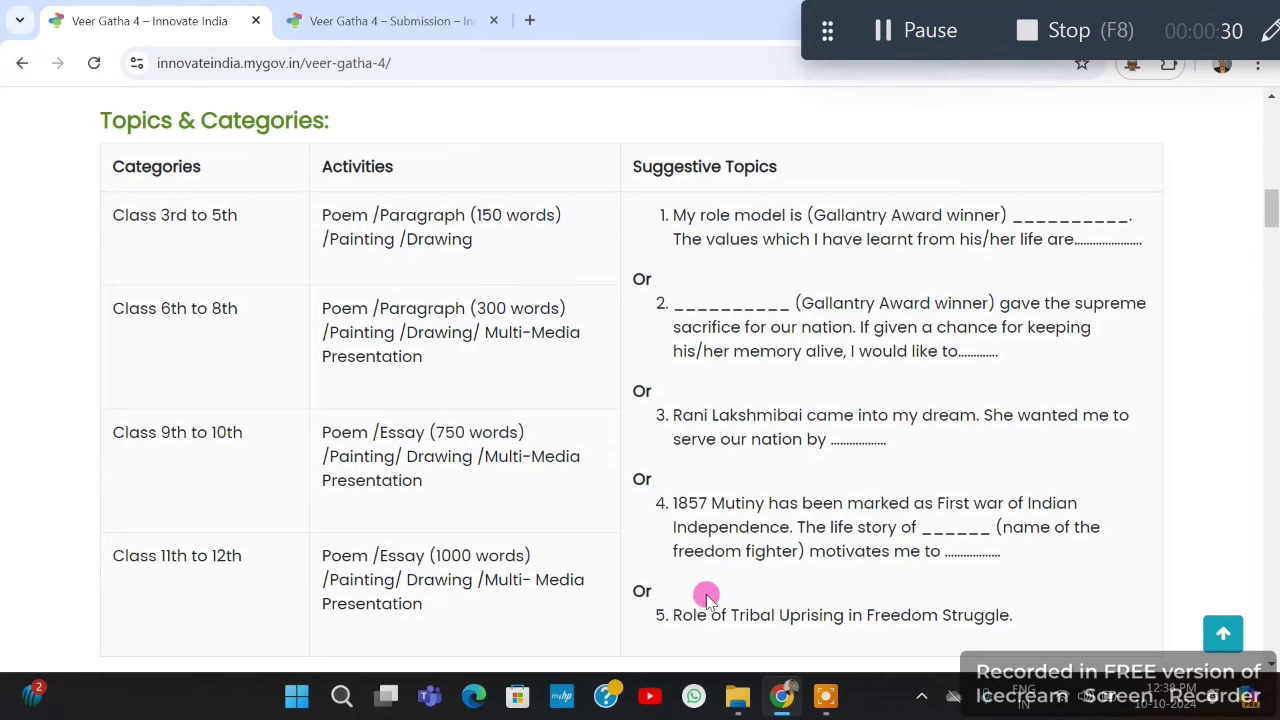
pyautogui.click(317, 22)
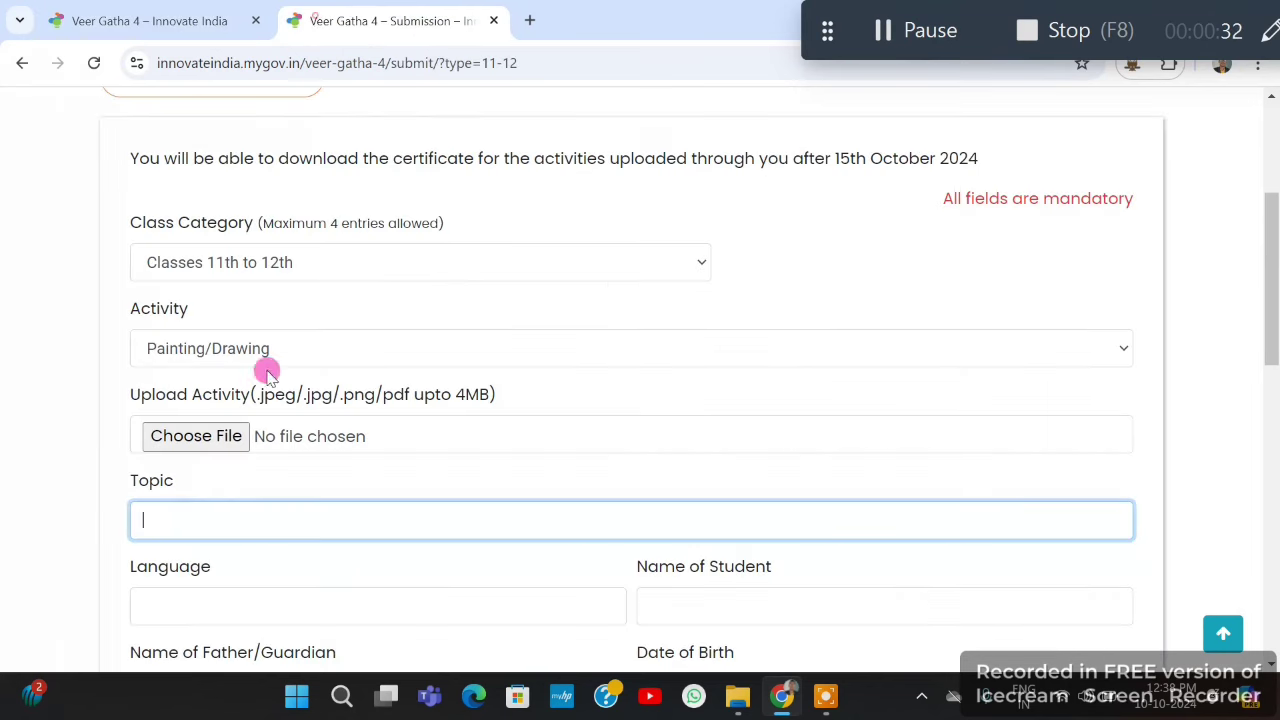
pyautogui.click(182, 604)
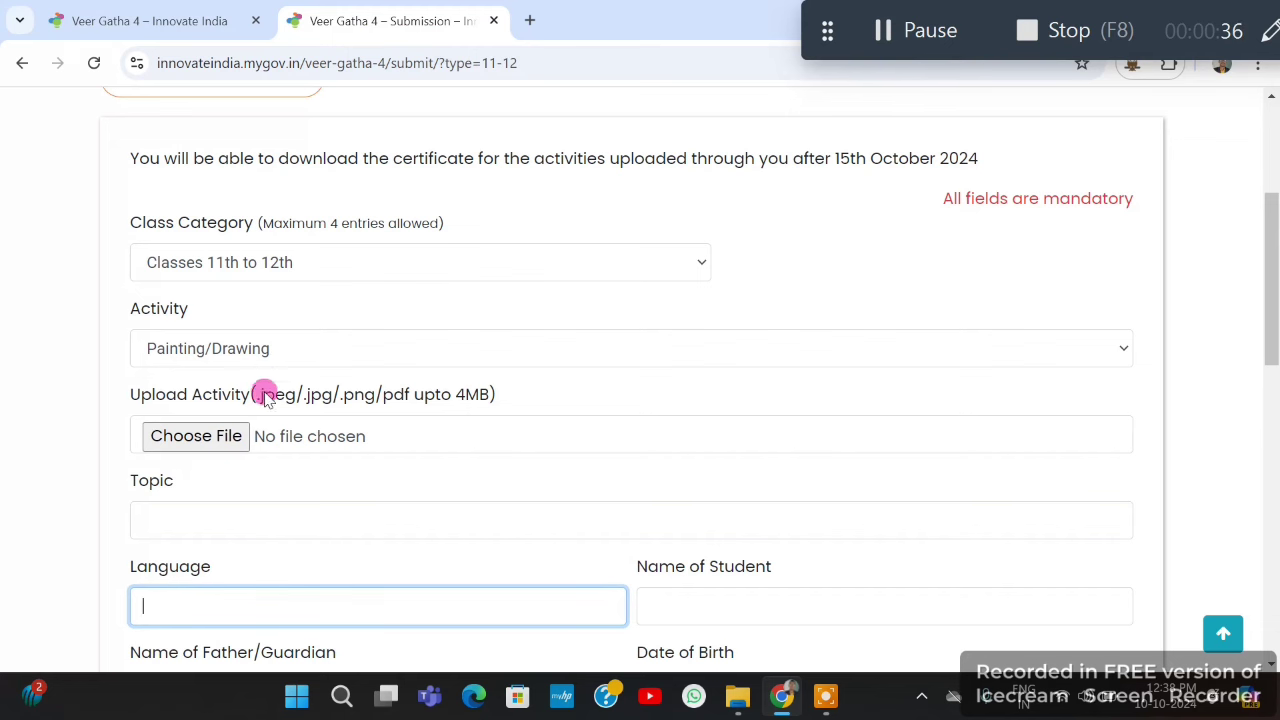
pyautogui.click(762, 603)
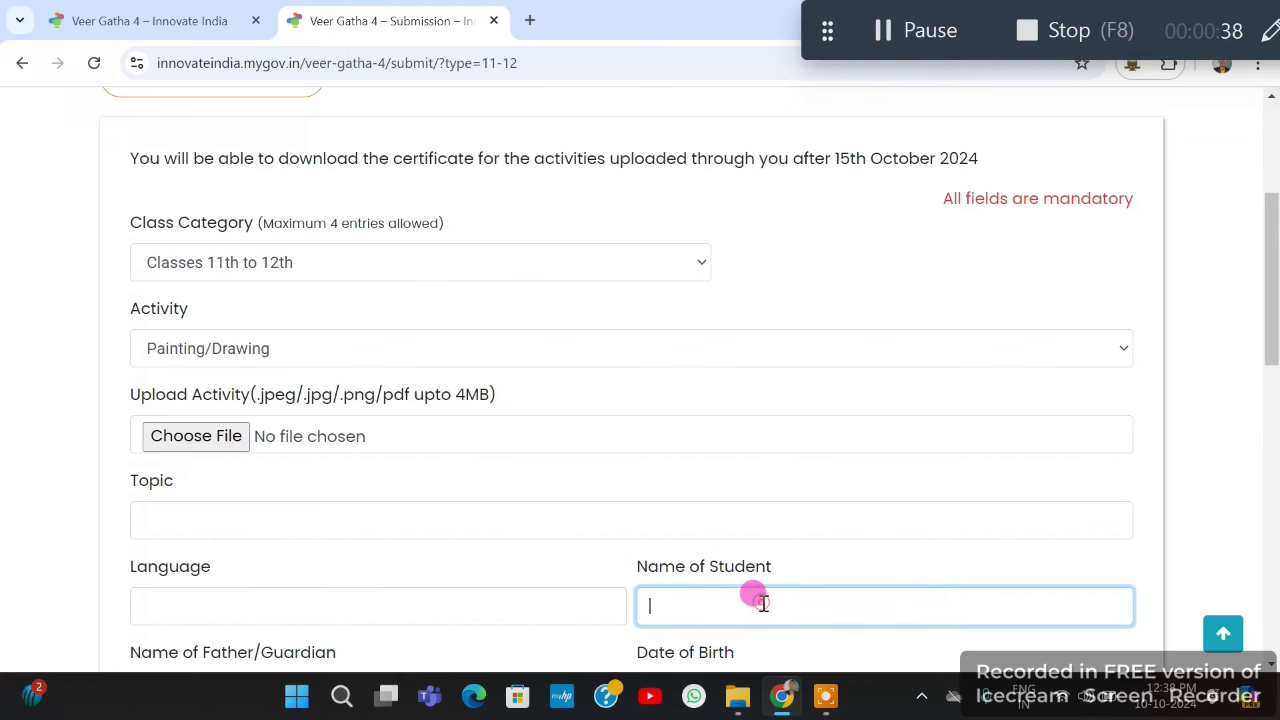
pyautogui.scroll(-2, 620, 525)
pyautogui.click(364, 497)
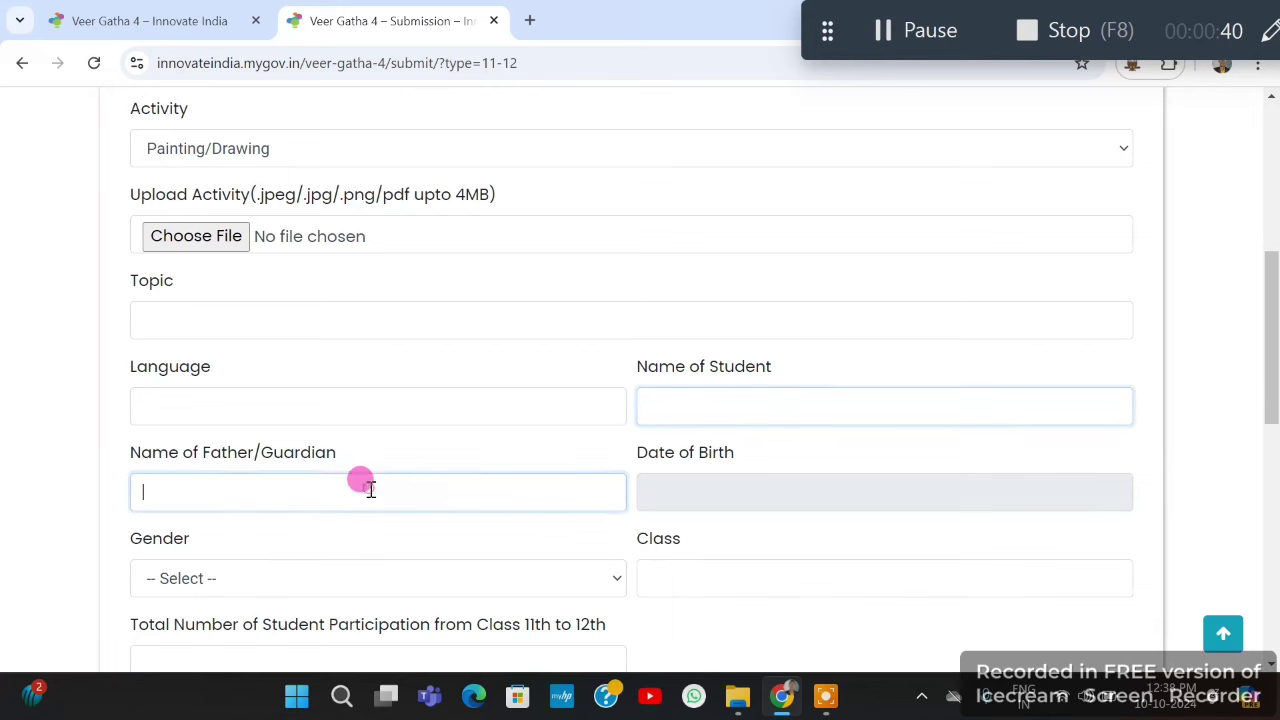
pyautogui.click(754, 480)
pyautogui.click(364, 578)
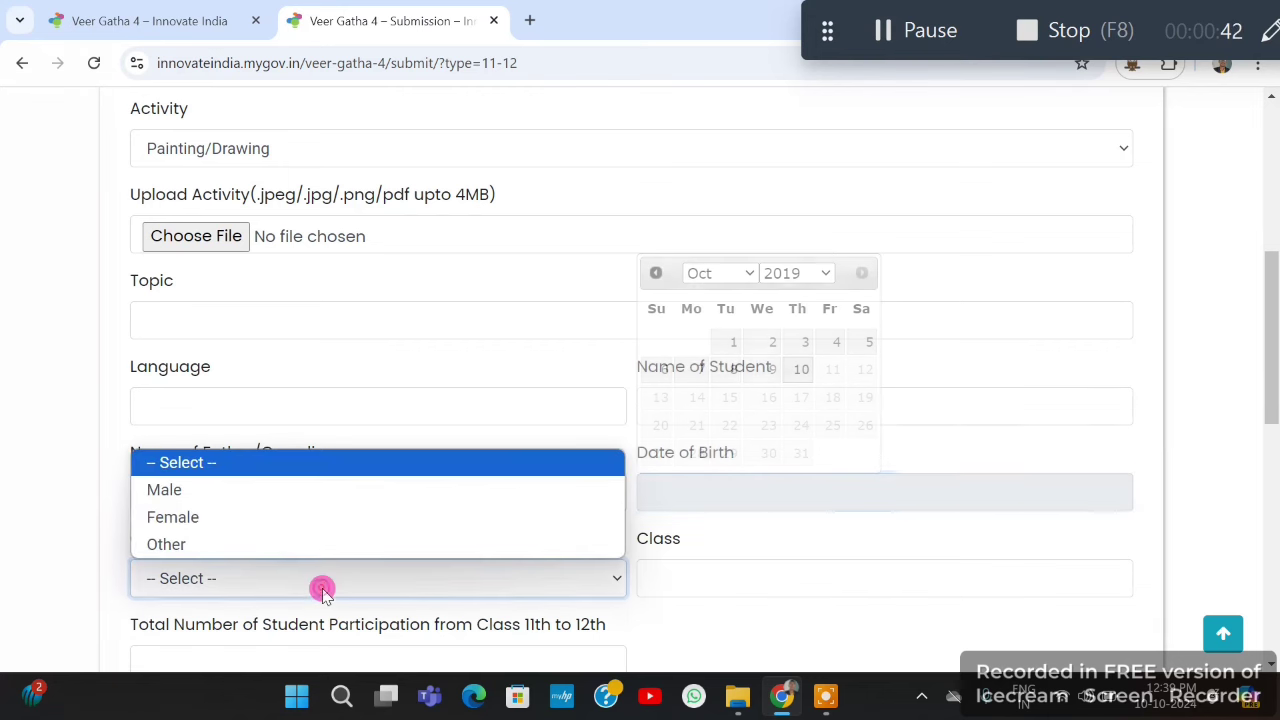
pyautogui.click(800, 570)
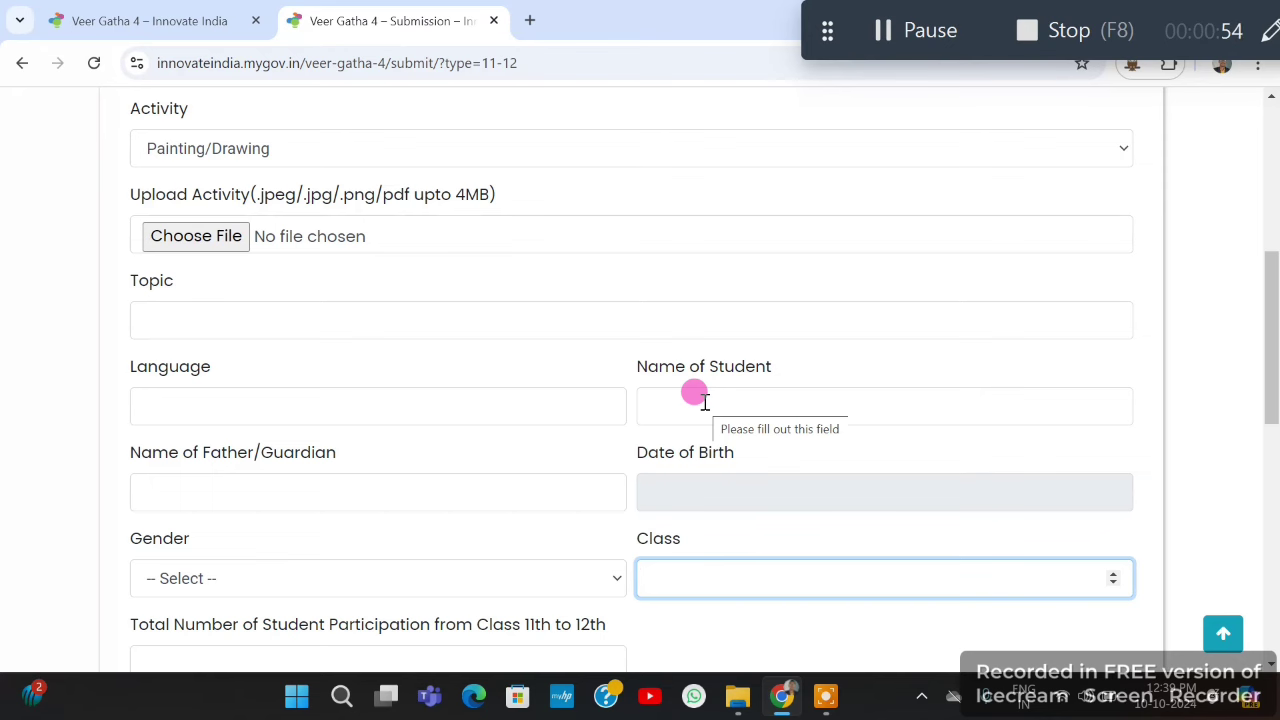
pyautogui.click(697, 396)
pyautogui.scroll(-2, 386, 555)
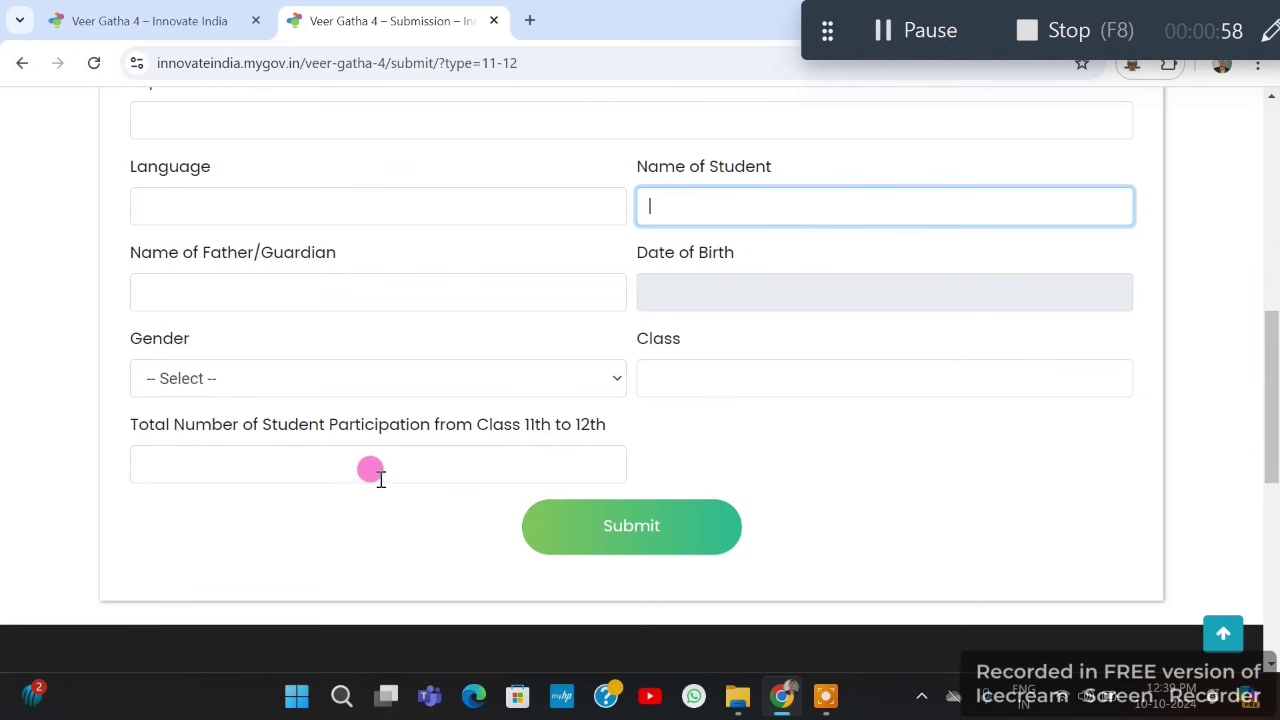
pyautogui.click(337, 458)
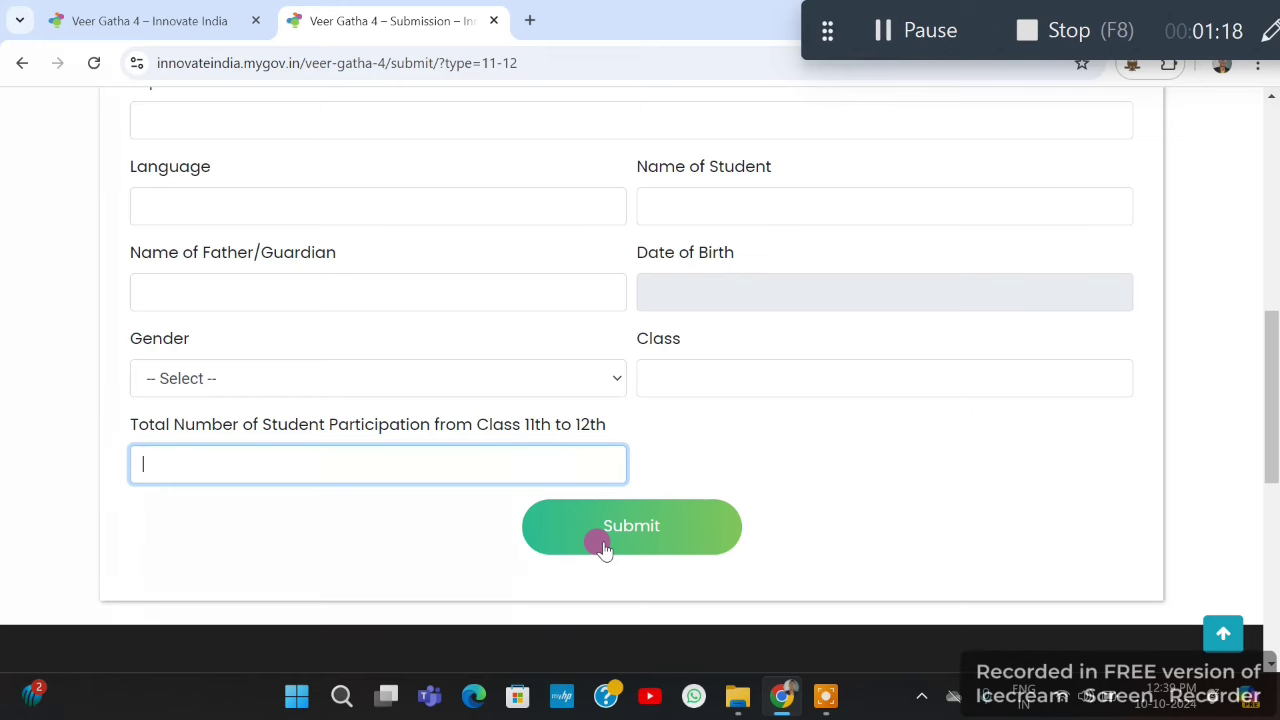
pyautogui.scroll(5, 735, 515)
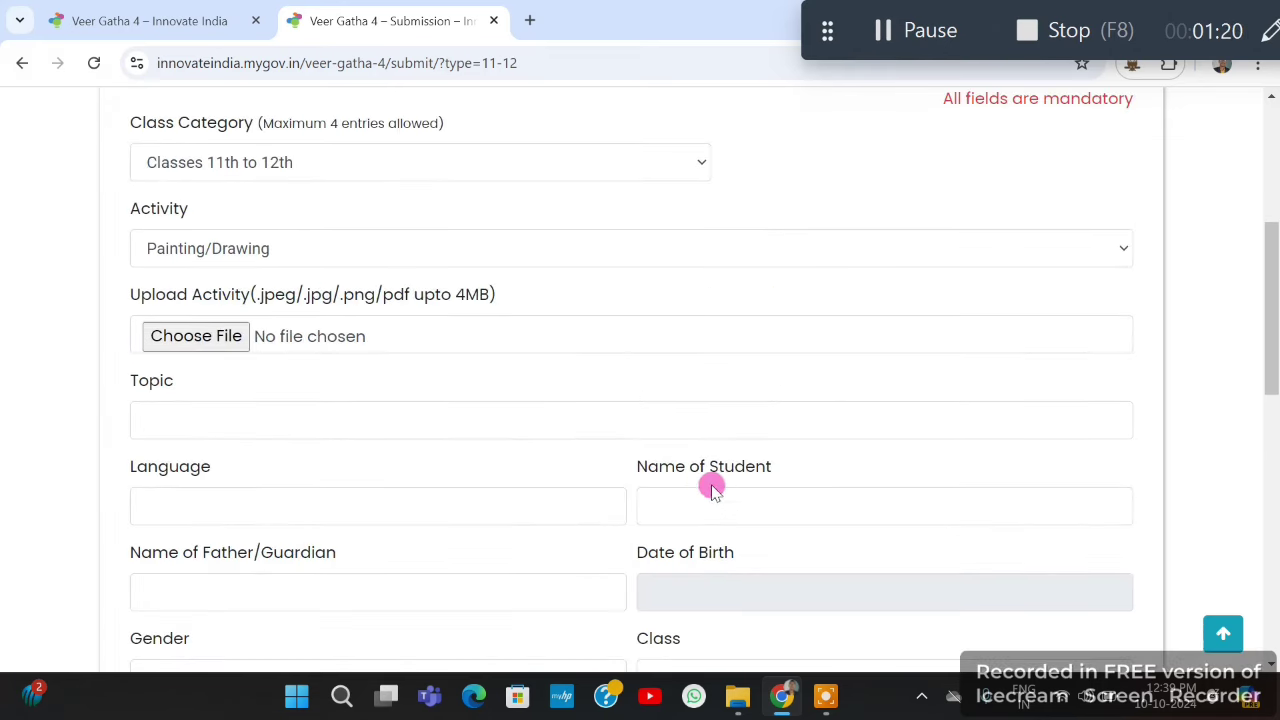
pyautogui.scroll(2, 700, 470)
pyautogui.scroll(2, 676, 446)
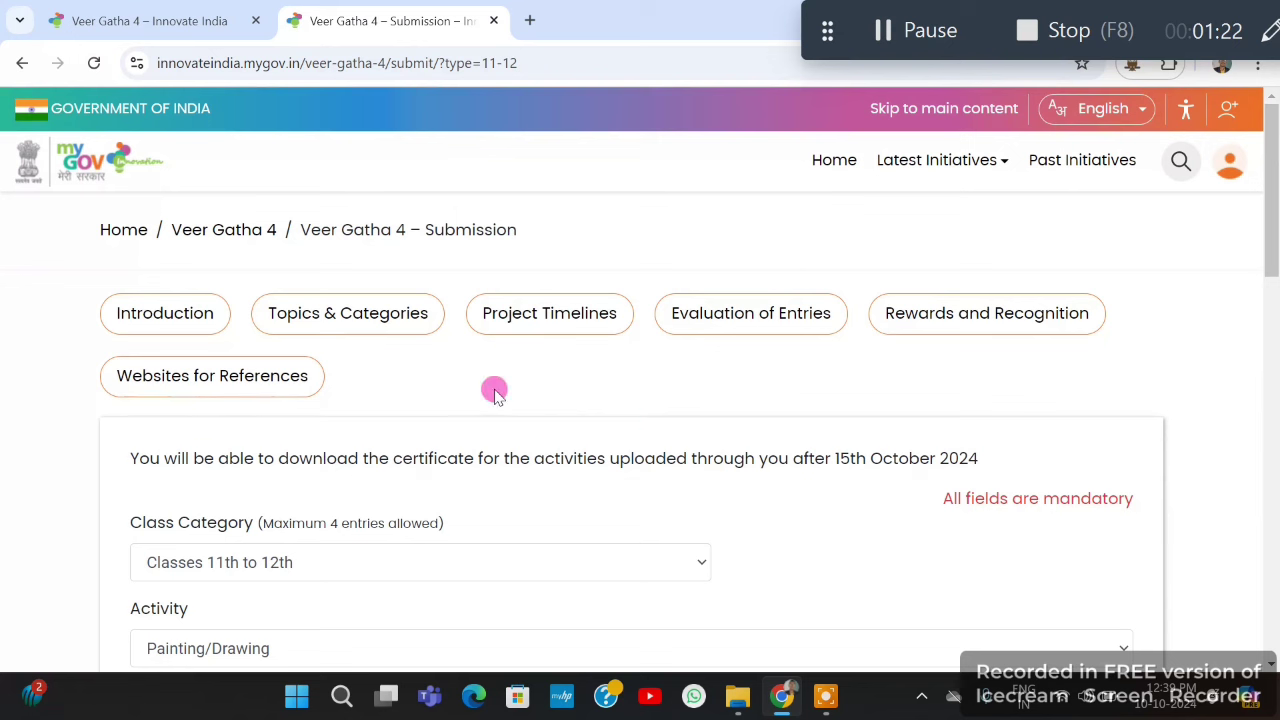